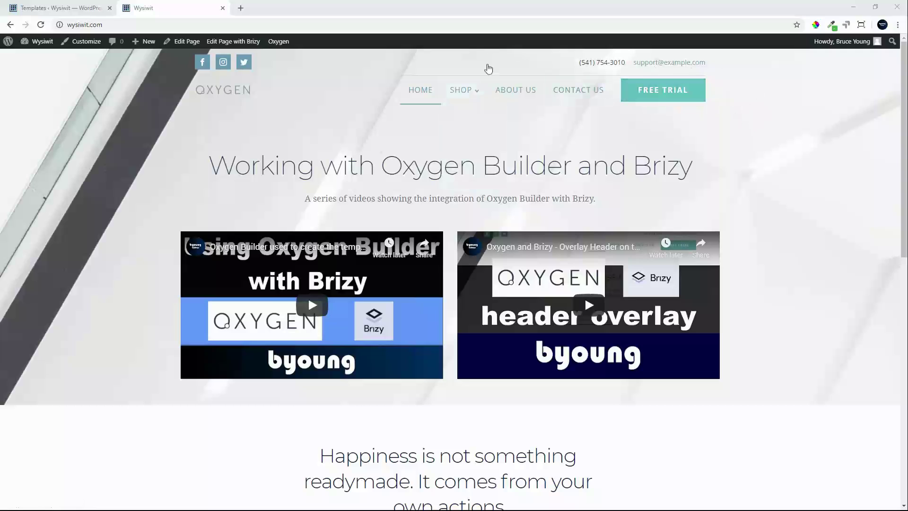
# Open the Main template from Oxygen > Templates in the Oxygen visual editor.
pyautogui.click(76, 7)
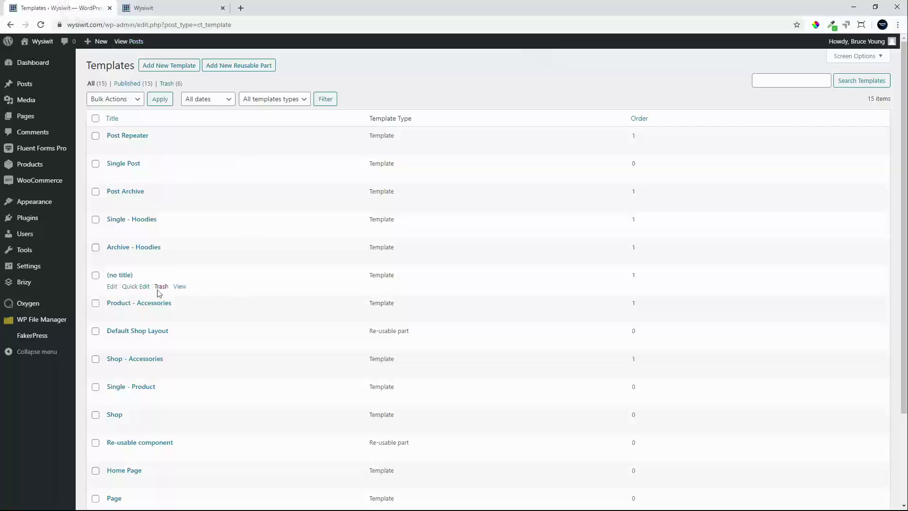
pyautogui.moveTo(39, 307)
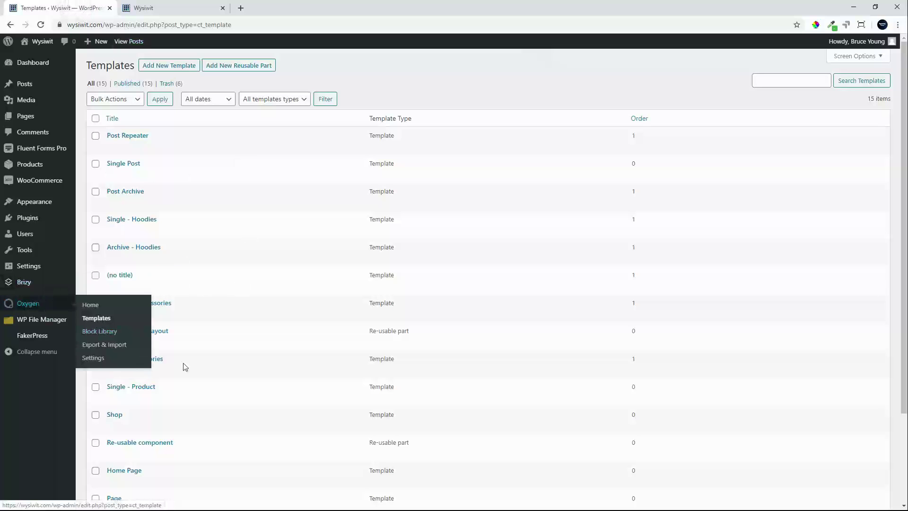
pyautogui.scroll(-3, 206, 373)
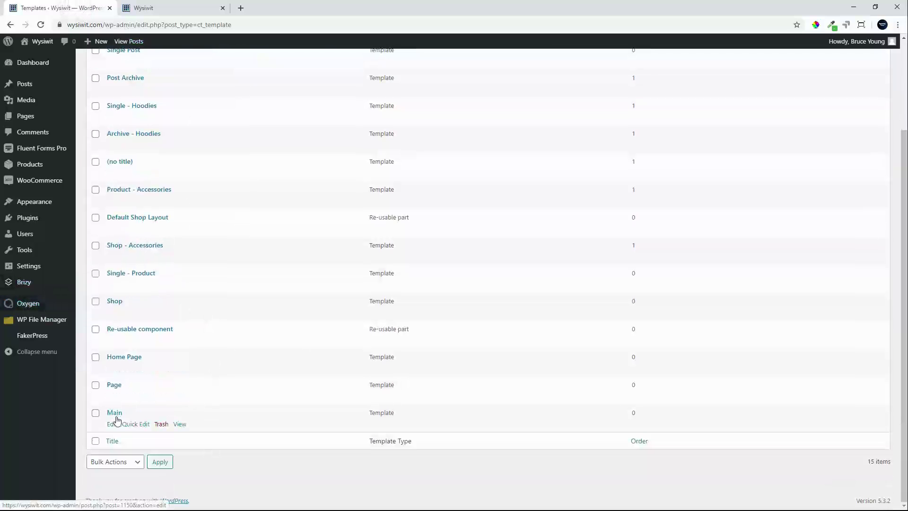
pyautogui.click(121, 415)
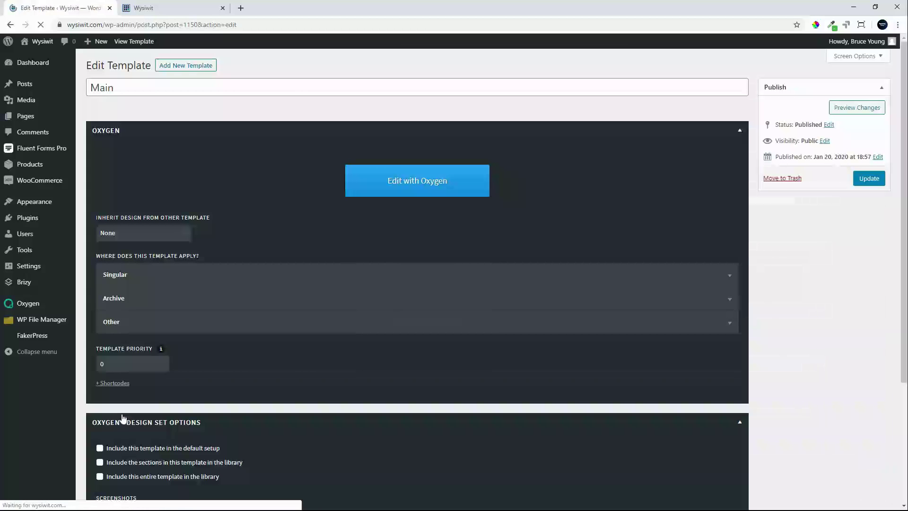
pyautogui.click(422, 174)
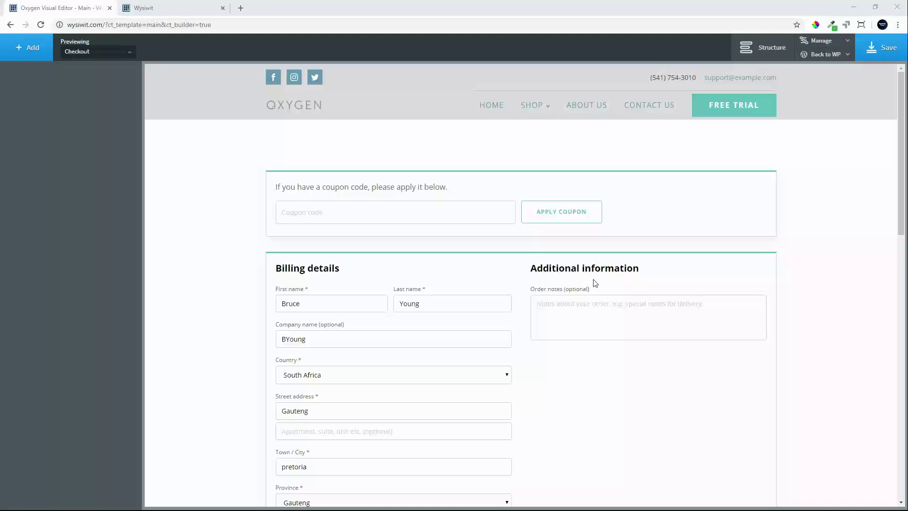
# Expand Header with Top Line in Structure and select the top Header Row (#10).
pyautogui.click(763, 49)
pyautogui.click(775, 126)
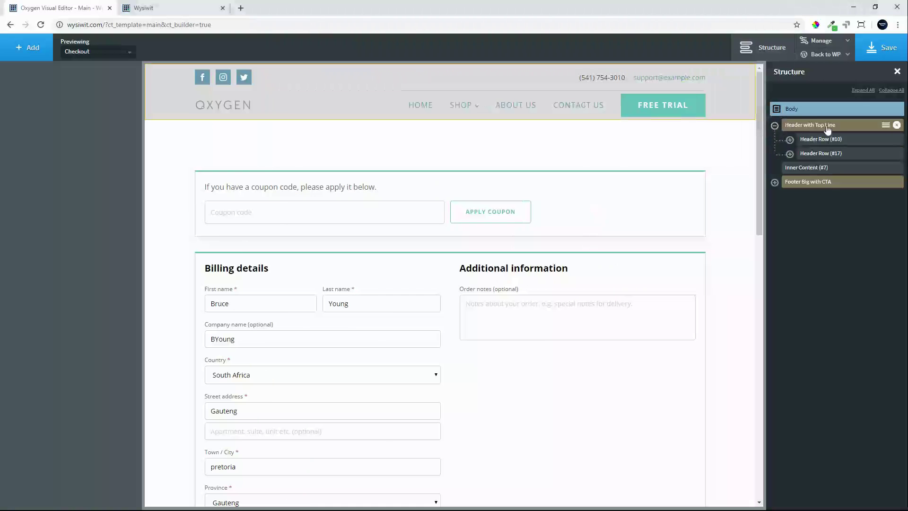
pyautogui.click(817, 158)
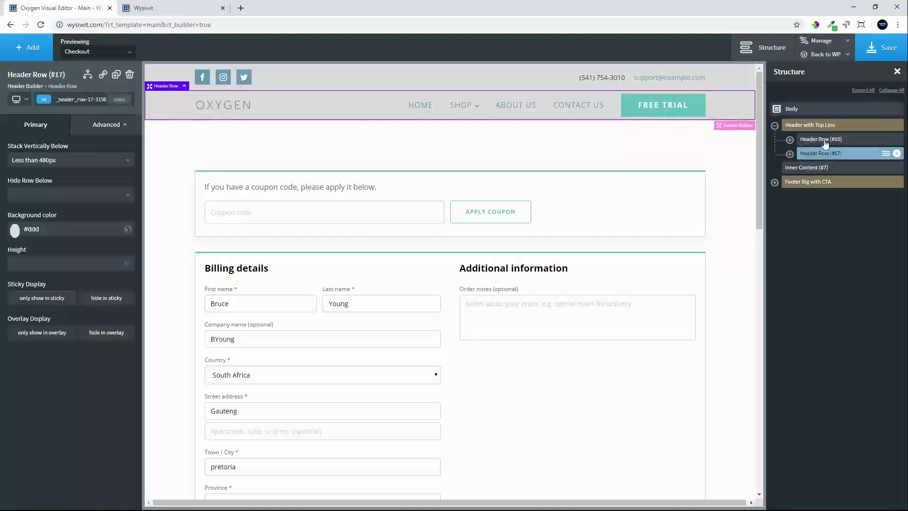
pyautogui.click(826, 141)
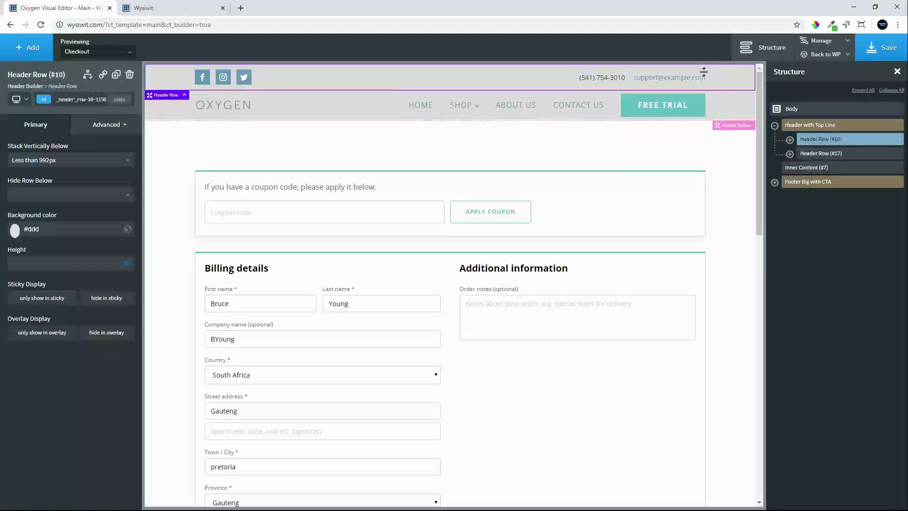
pyautogui.click(817, 159)
pyautogui.click(803, 125)
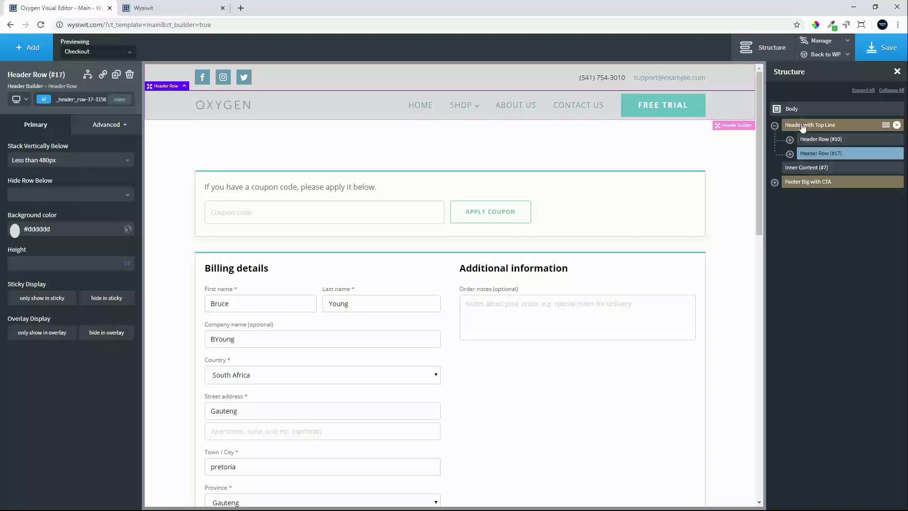
pyautogui.click(821, 139)
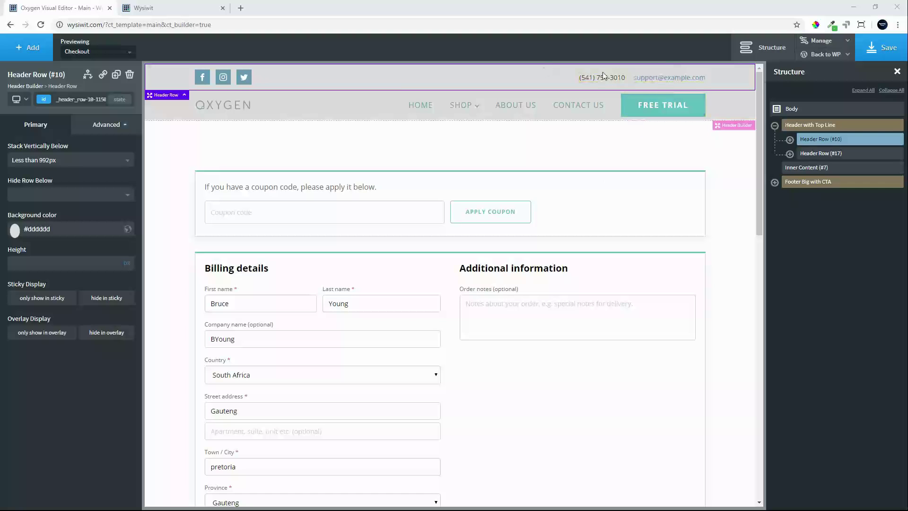
# Delete the support email link and the phone number text from the top header row.
pyautogui.click(685, 78)
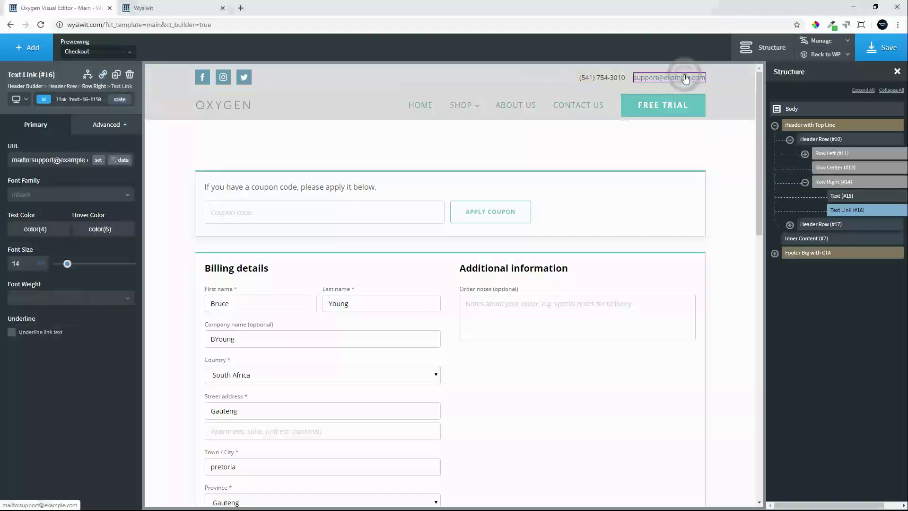
pyautogui.click(606, 76)
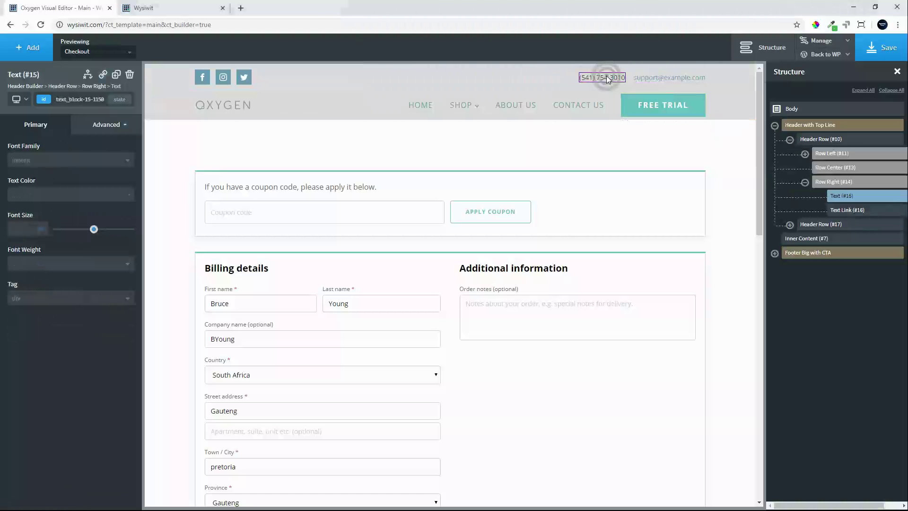
pyautogui.click(683, 81)
pyautogui.click(127, 74)
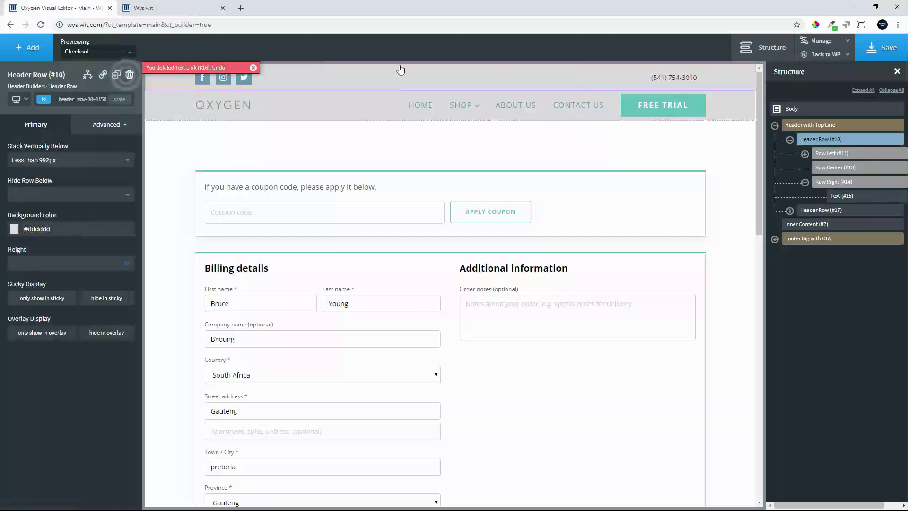
pyautogui.click(668, 76)
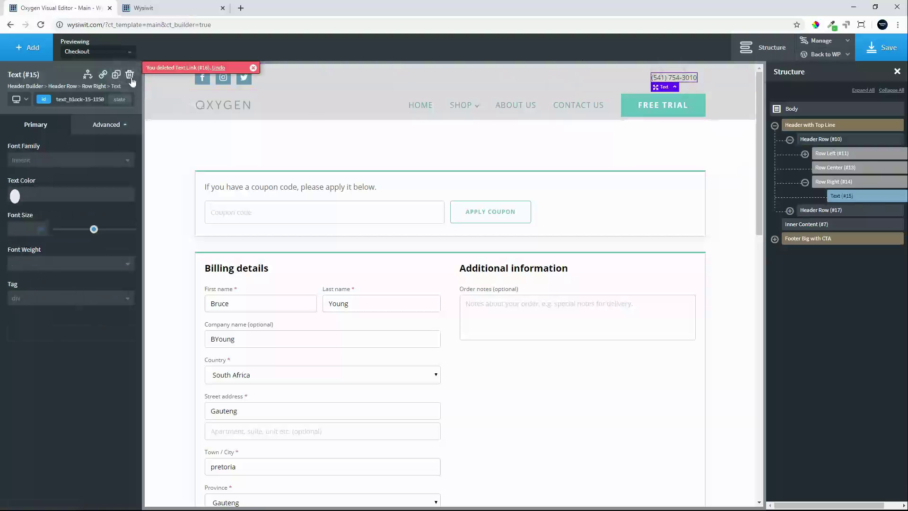
pyautogui.click(130, 75)
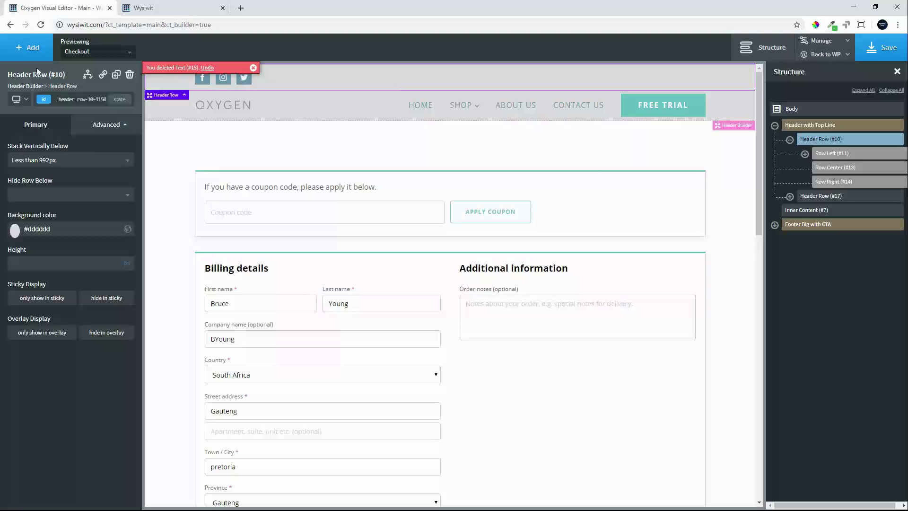
# Add a WordPress Menu element and move it into Row Right of the top header.
pyautogui.click(26, 52)
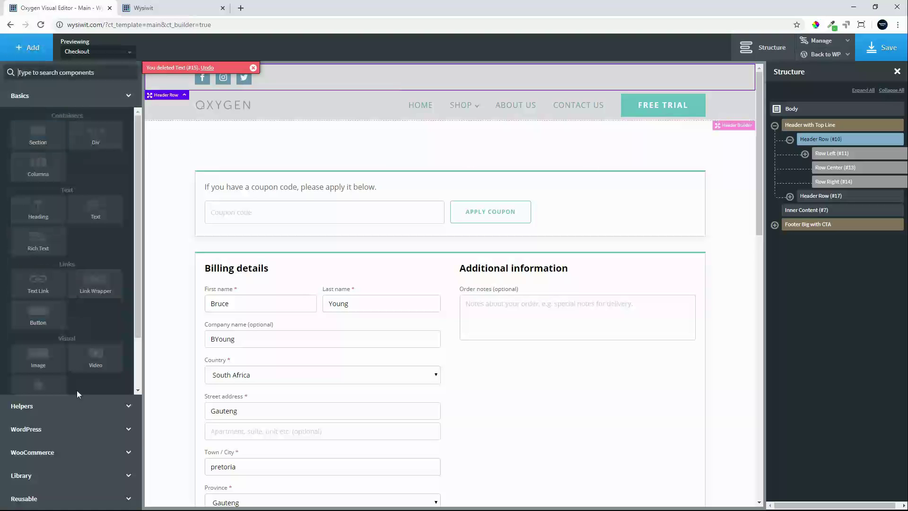
pyautogui.click(63, 431)
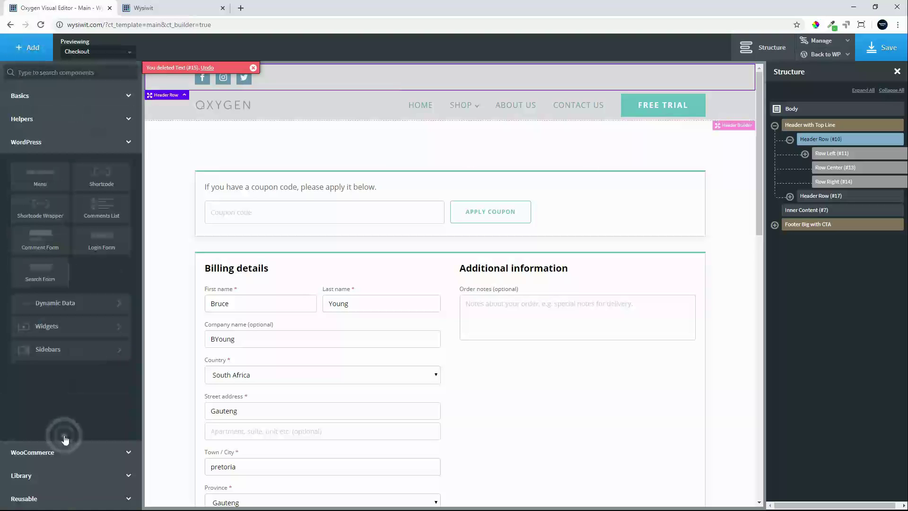
pyautogui.click(36, 179)
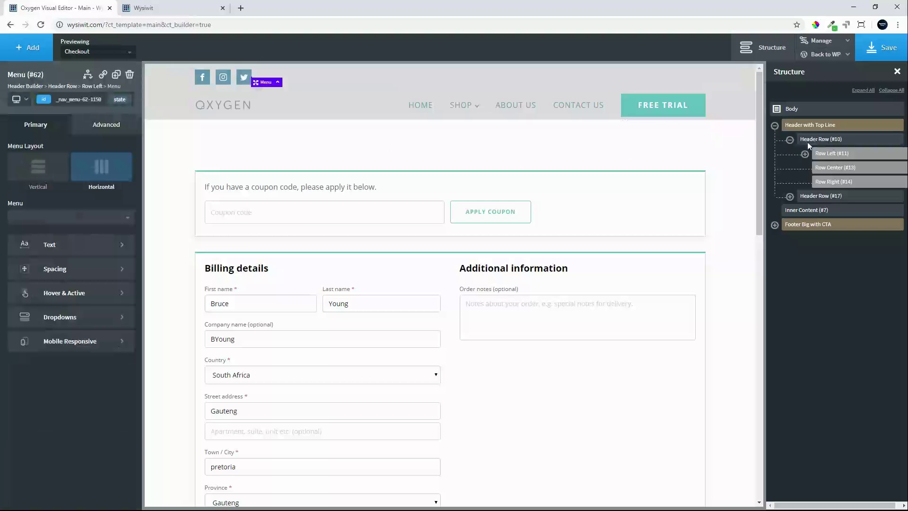
pyautogui.click(805, 155)
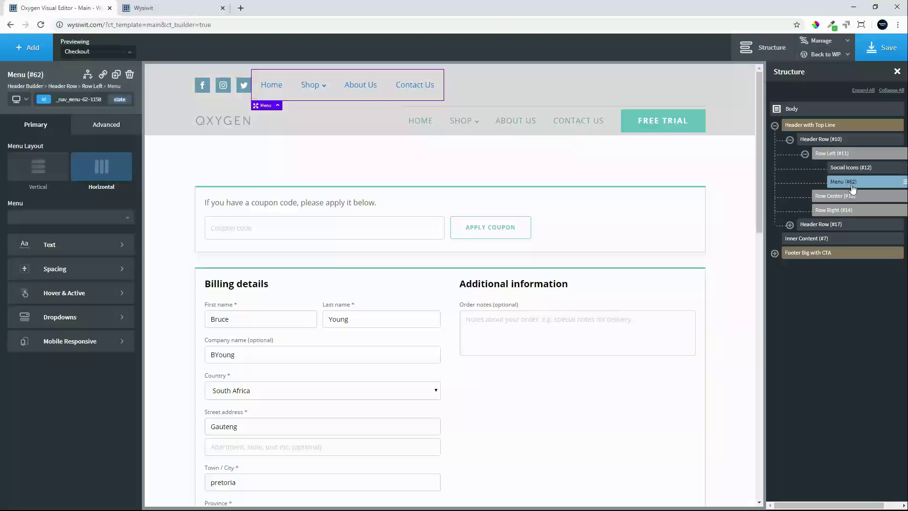
pyautogui.moveTo(852, 186); pyautogui.dragTo(862, 213)
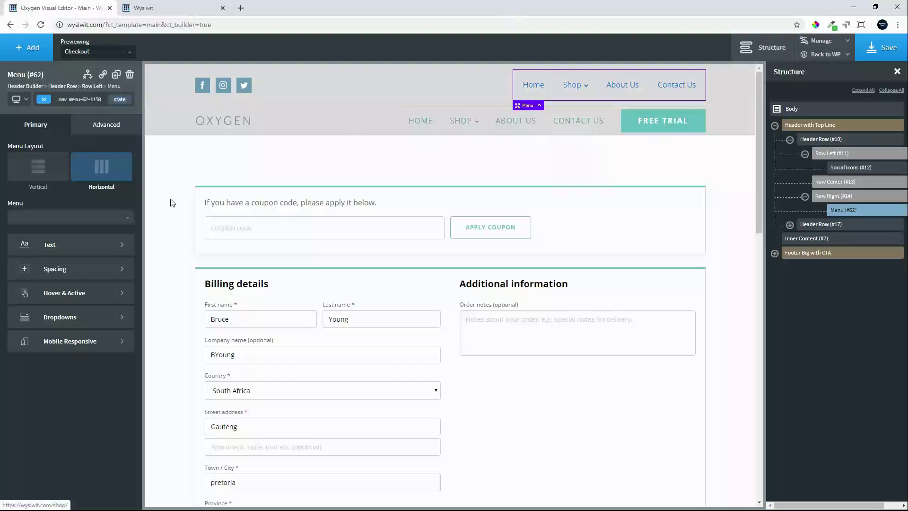
# Set the menu to Shop Cart Checkout with top and bottom padding of 5.
pyautogui.click(91, 218)
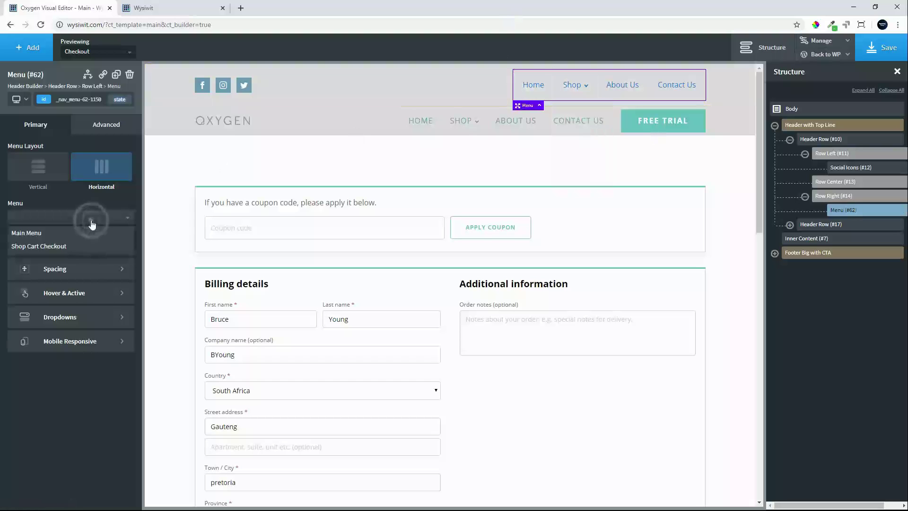
pyautogui.click(62, 245)
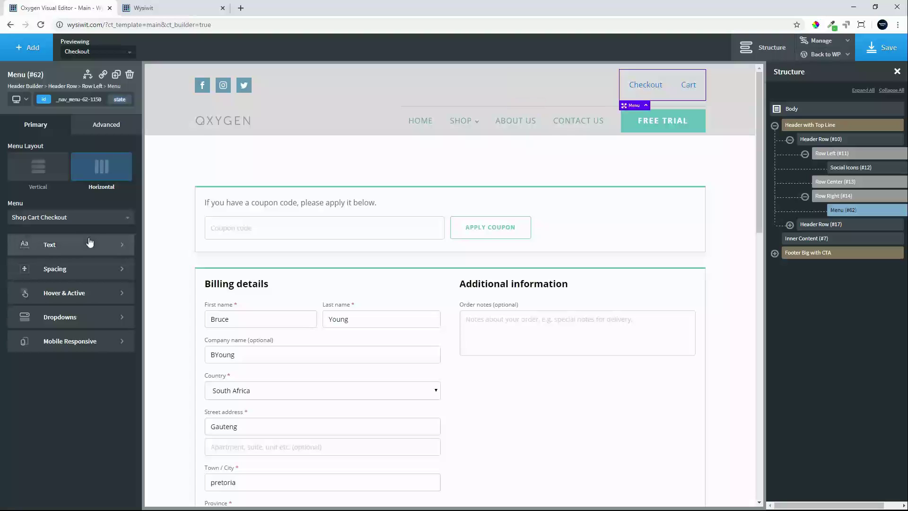
pyautogui.click(70, 270)
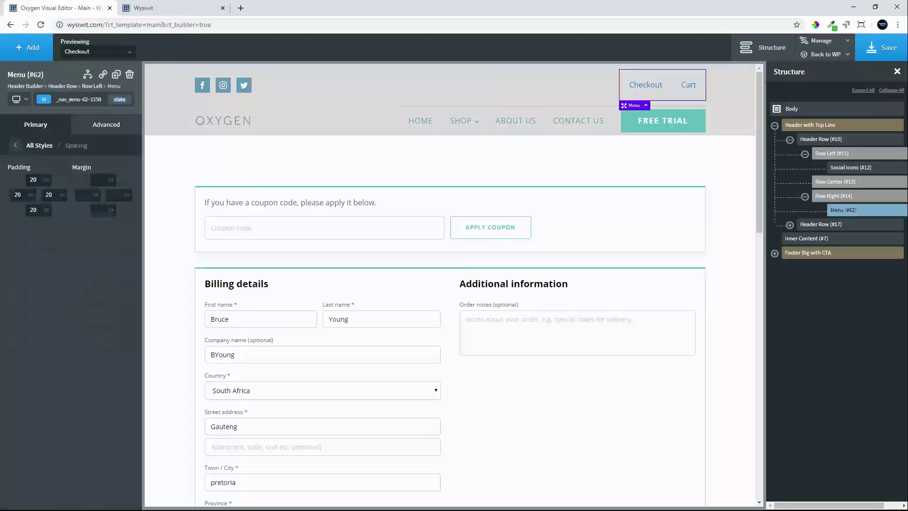
pyautogui.doubleClick(34, 180)
pyautogui.write('5')
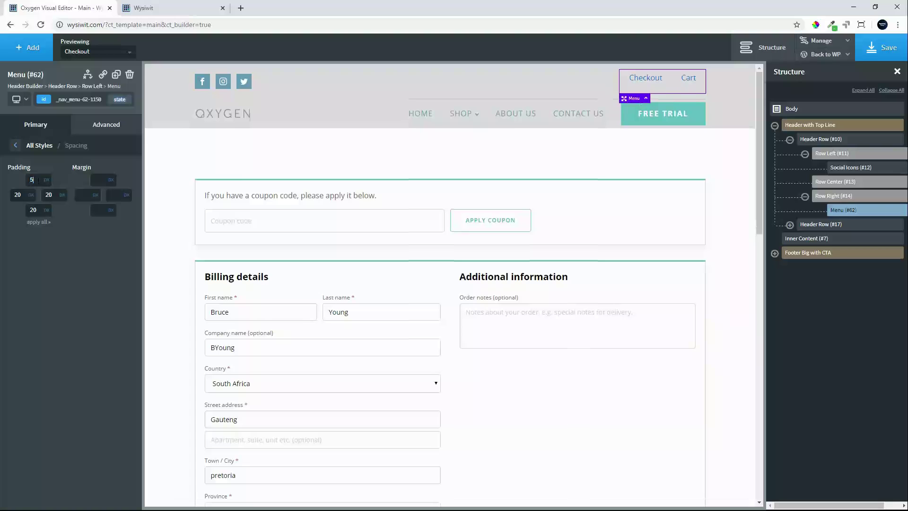
pyautogui.write('5')
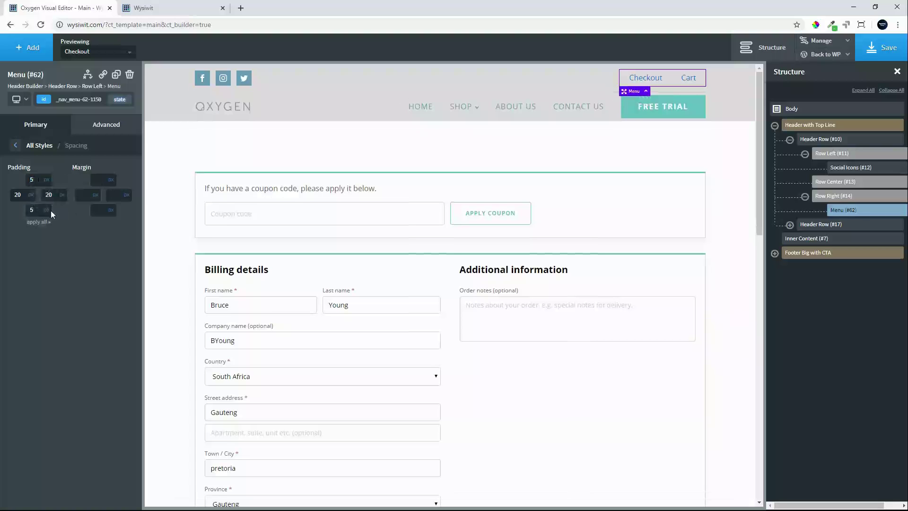
pyautogui.click(16, 145)
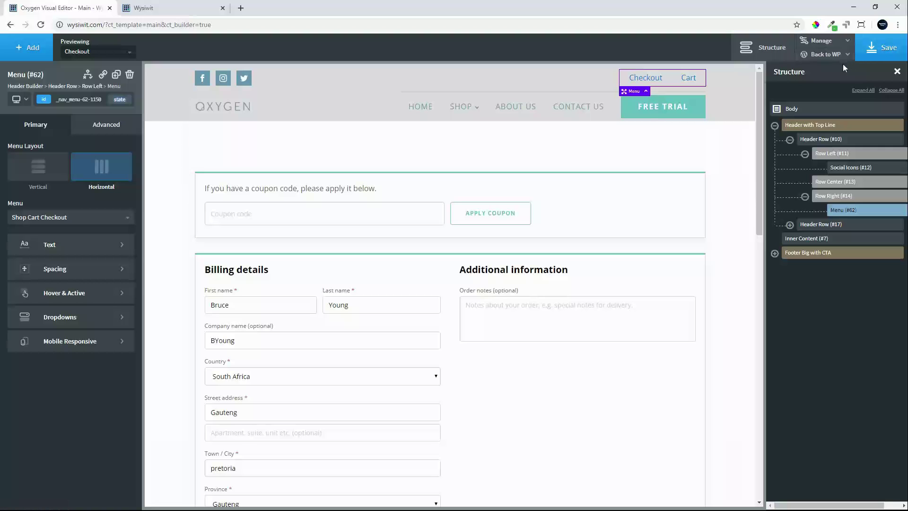
# Clear the Twitter, Instagram and Facebook links from the header social icons.
pyautogui.click(218, 77)
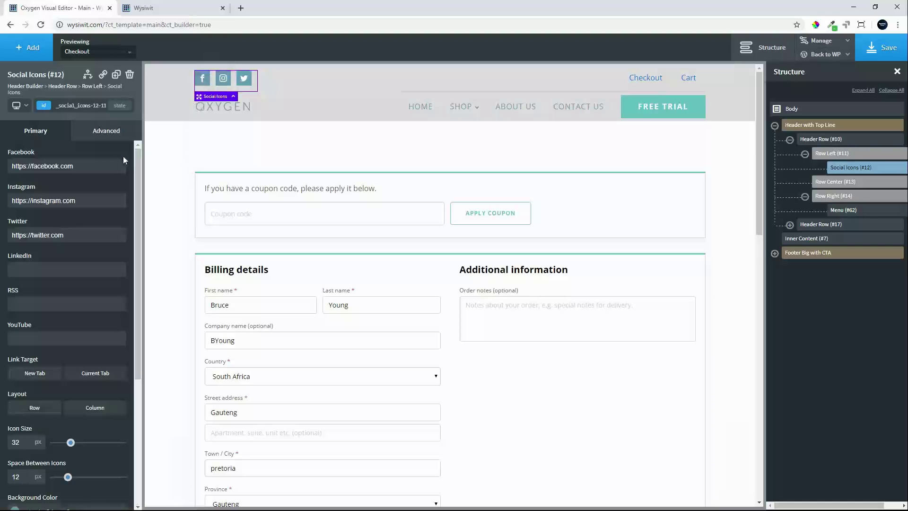
pyautogui.tripleClick(86, 234)
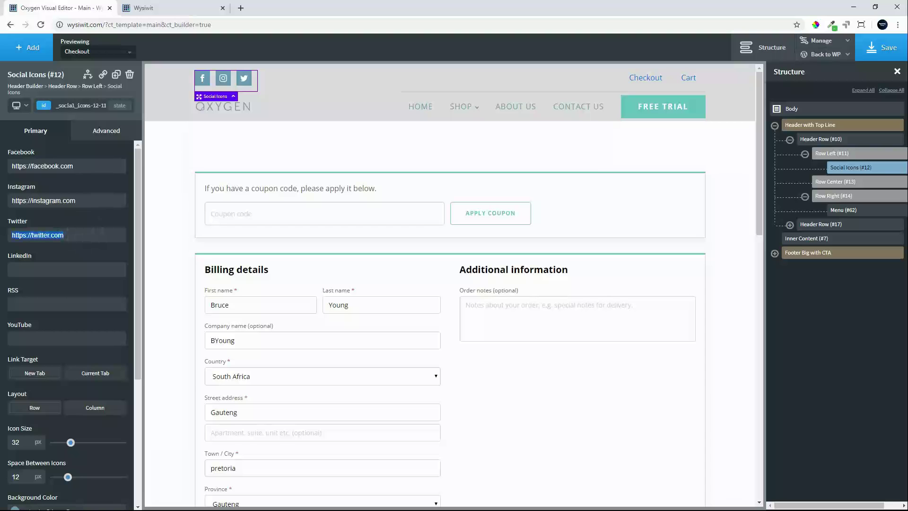
pyautogui.press('BackSpace')
pyautogui.tripleClick(82, 201)
pyautogui.press('BackSpace')
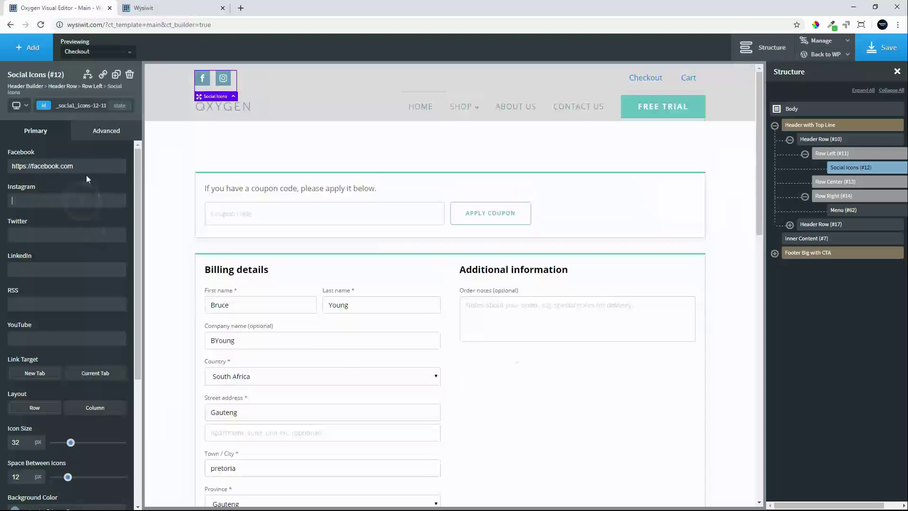
pyautogui.tripleClick(78, 166)
pyautogui.press('BackSpace')
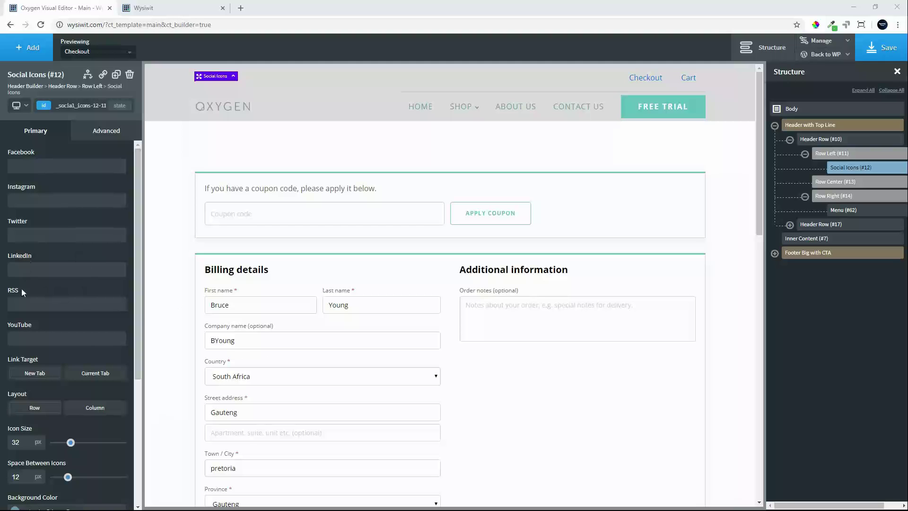
# Paste the YouTube channel URL and clear the background, icon and hover colours.
pyautogui.click(23, 333)
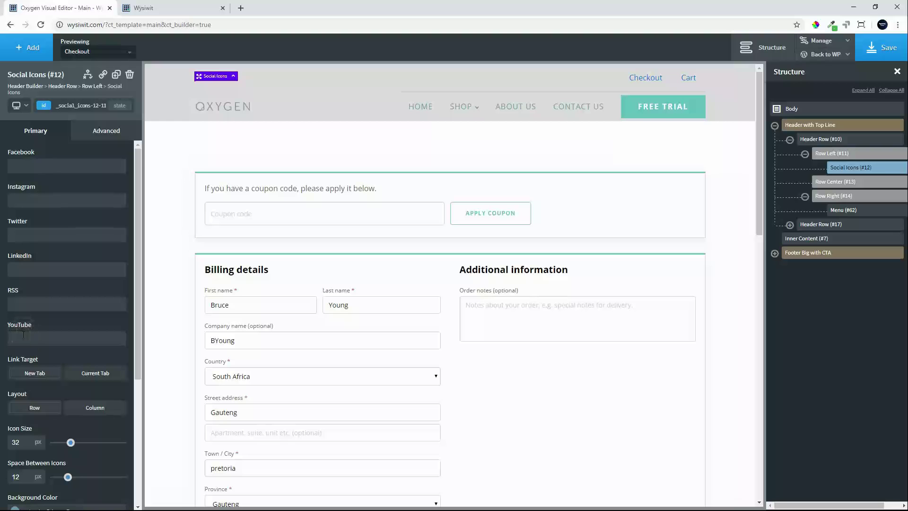
pyautogui.write('https://www.youtube.com/channel/UC4AyZU2DdnsApeBsFgl6kbw')
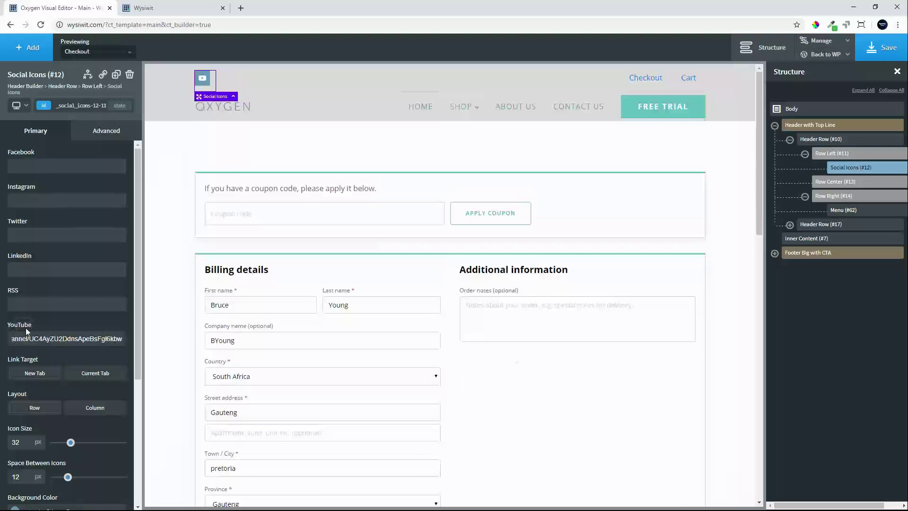
pyautogui.scroll(-4, 61, 319)
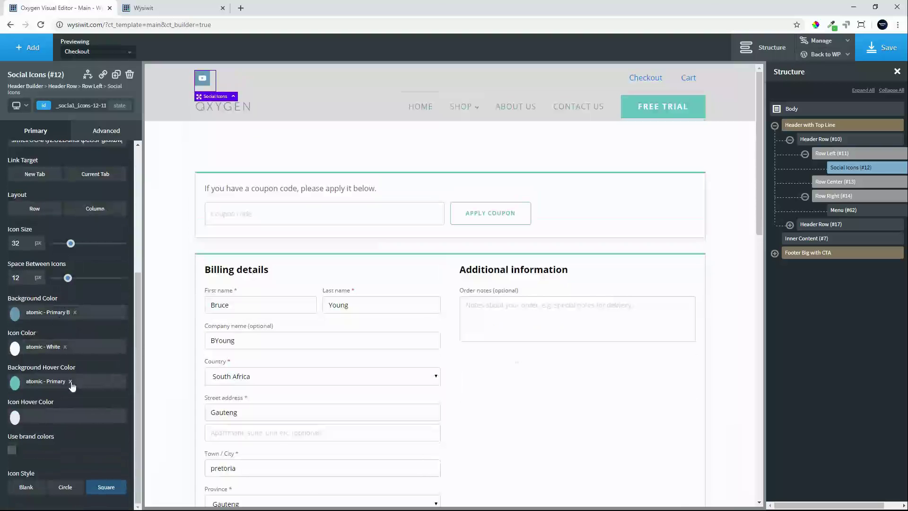
pyautogui.click(74, 312)
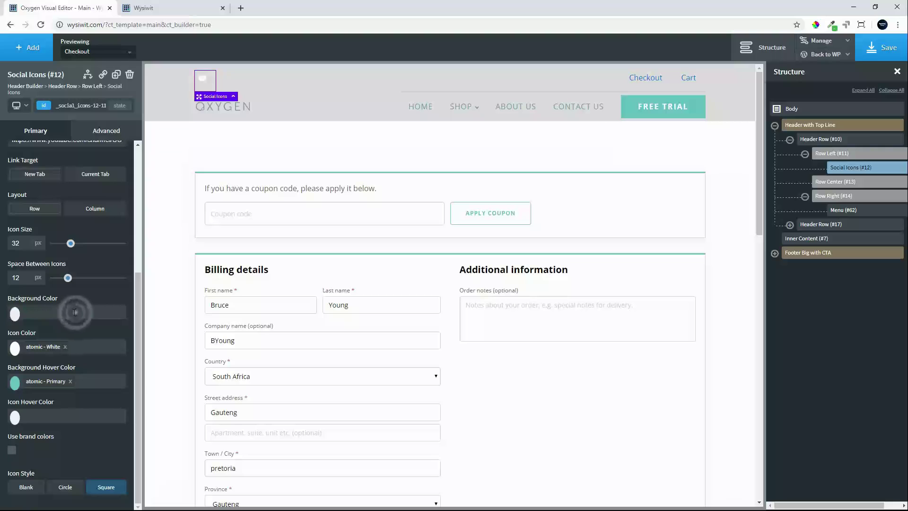
pyautogui.click(66, 347)
pyautogui.click(64, 384)
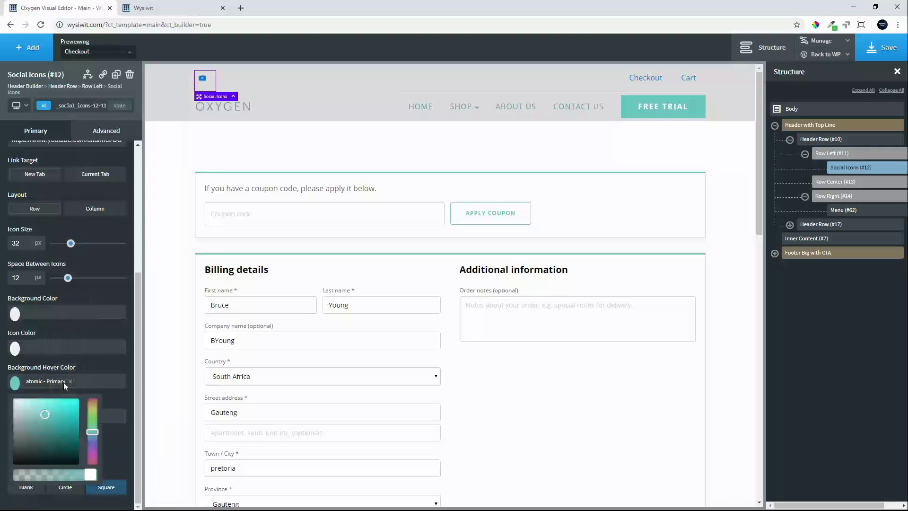
pyautogui.click(70, 381)
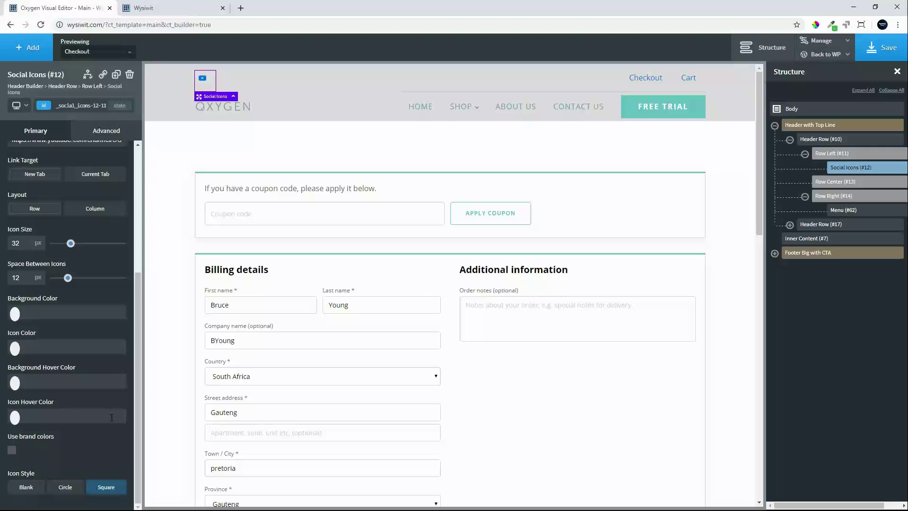
# Use YouTube brand colours and set the icon style to Blank.
pyautogui.click(12, 450)
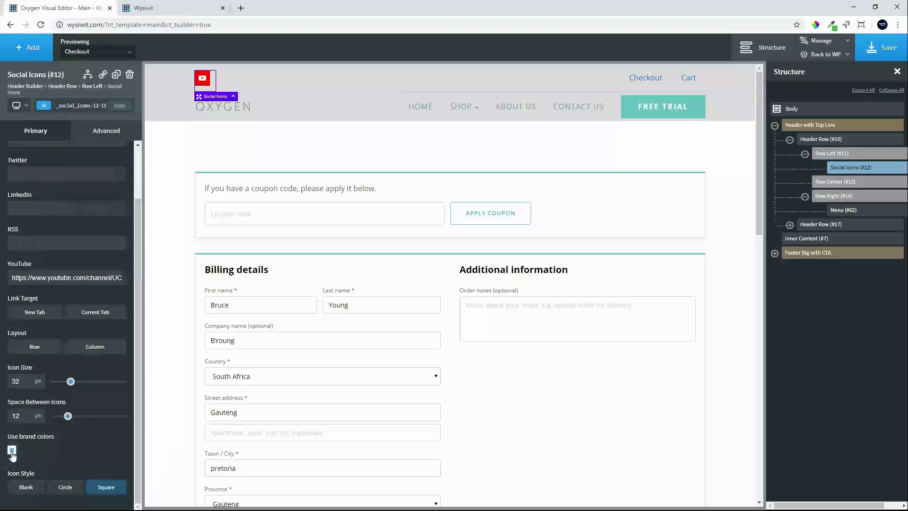
pyautogui.click(24, 488)
pyautogui.click(66, 489)
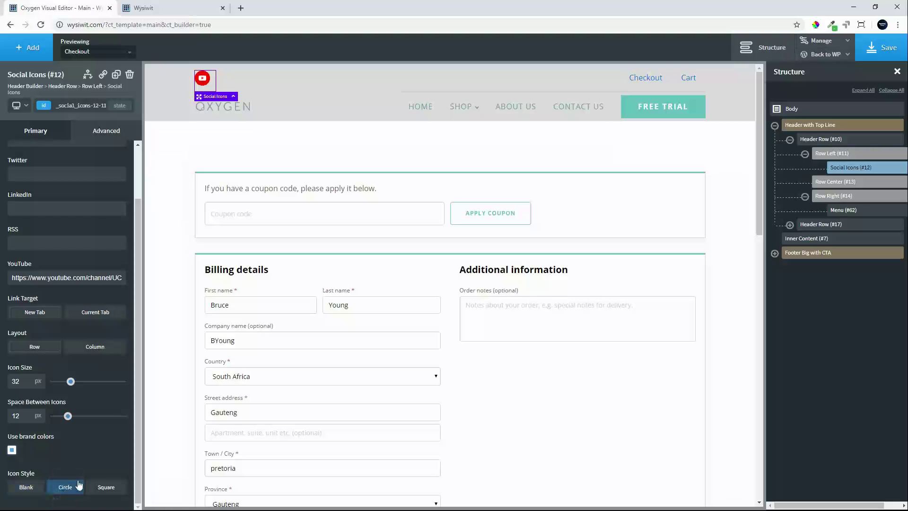
pyautogui.click(100, 489)
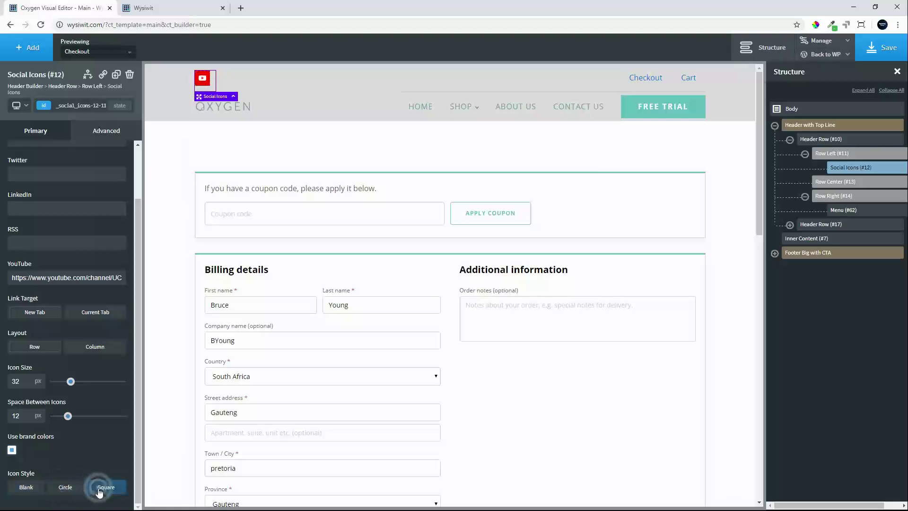
pyautogui.click(25, 491)
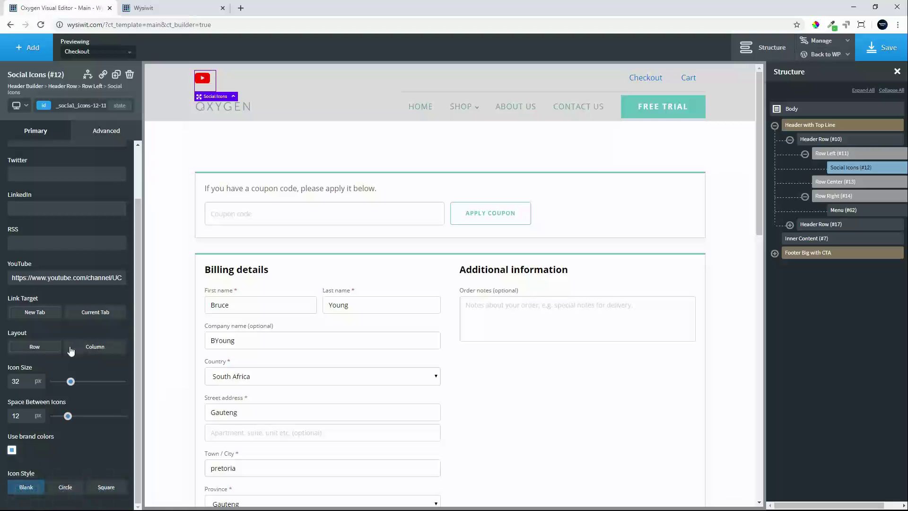
# Save the template, check the live homepage and Checkout page, then return to the editor.
pyautogui.click(876, 57)
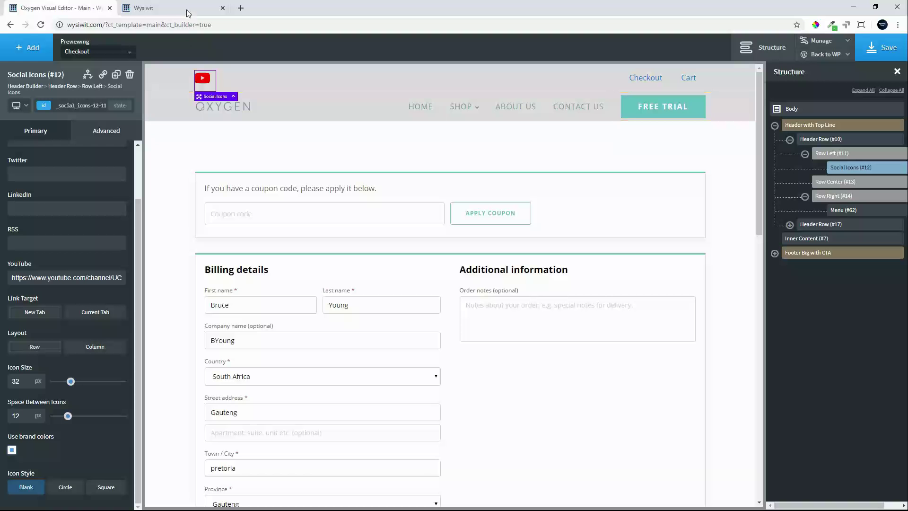
pyautogui.click(189, 10)
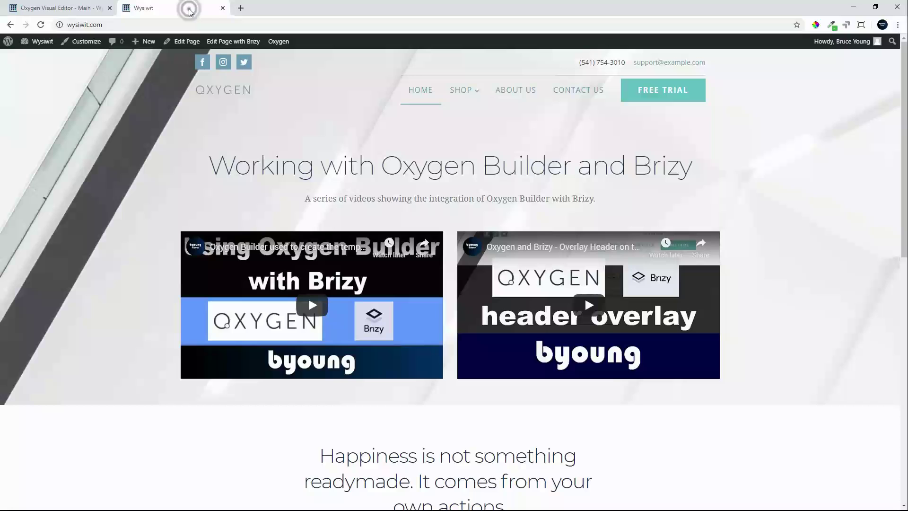
pyautogui.click(41, 25)
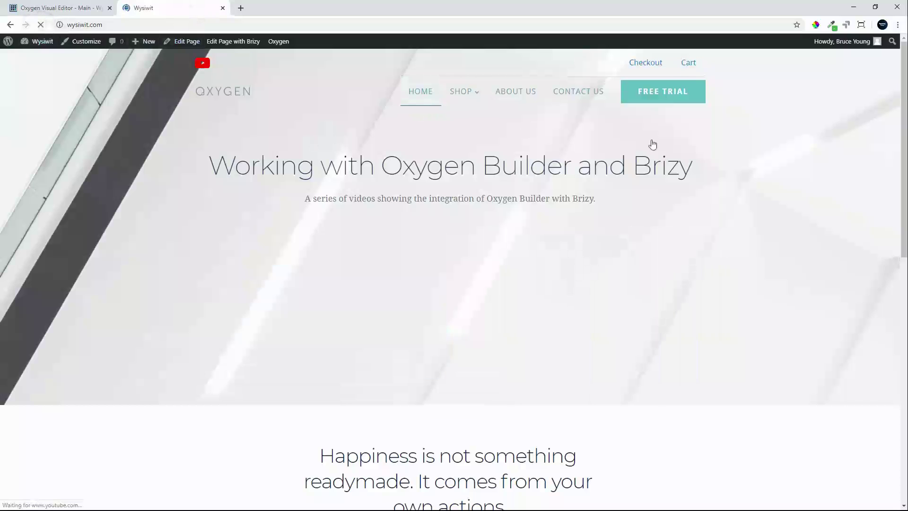
pyautogui.click(650, 63)
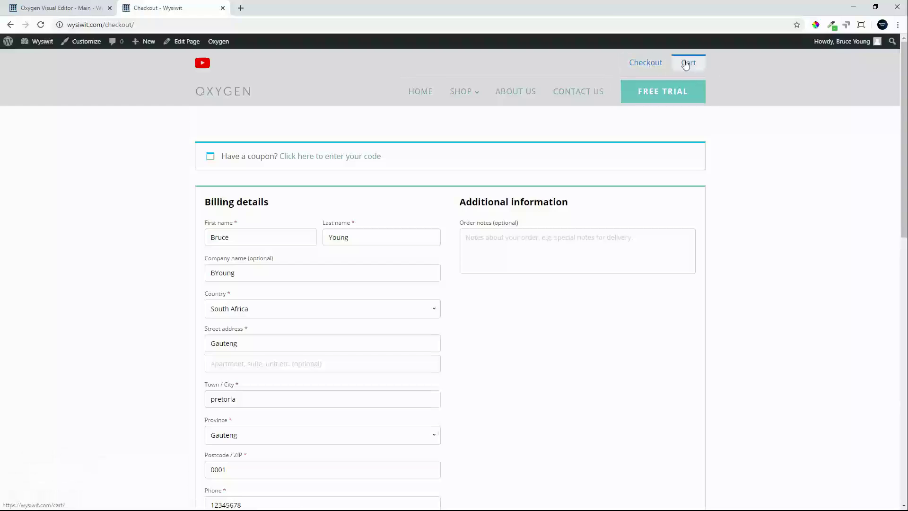
pyautogui.click(66, 8)
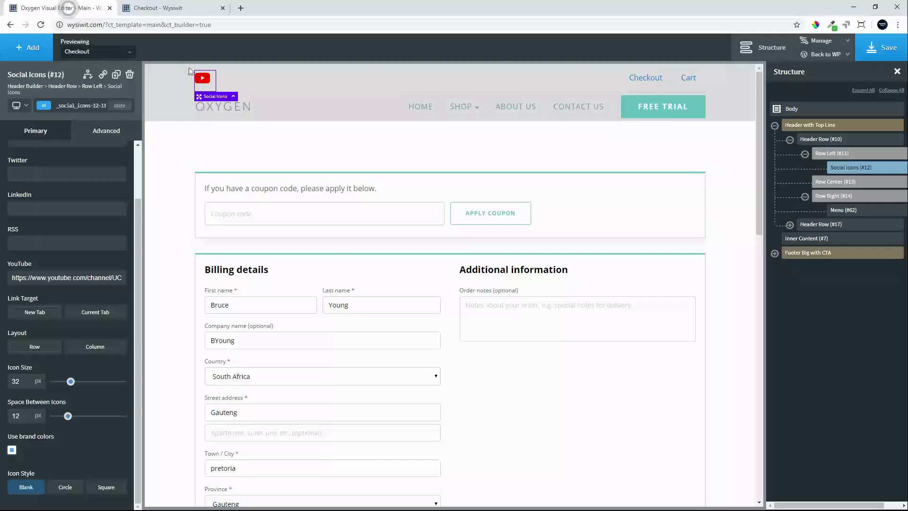
pyautogui.click(239, 106)
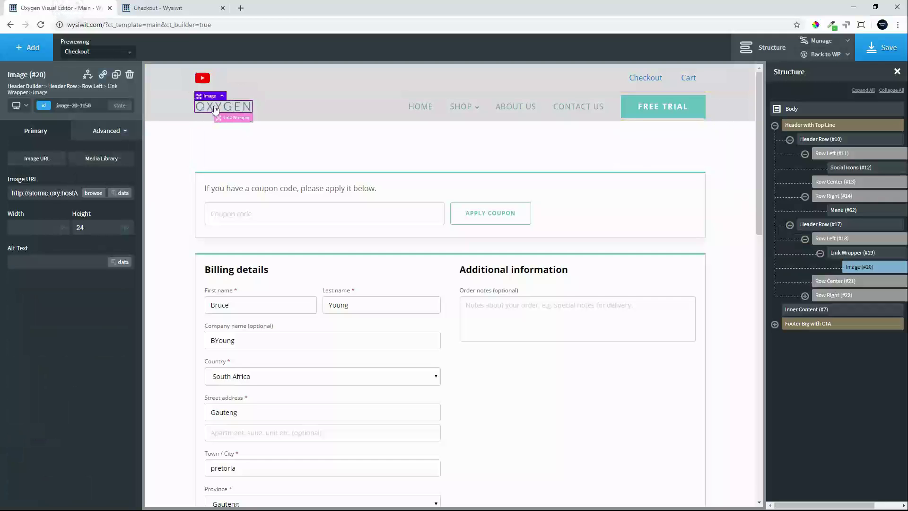
# Add a Text element in the header reading 'Oxygen Tutorials'.
pyautogui.click(23, 49)
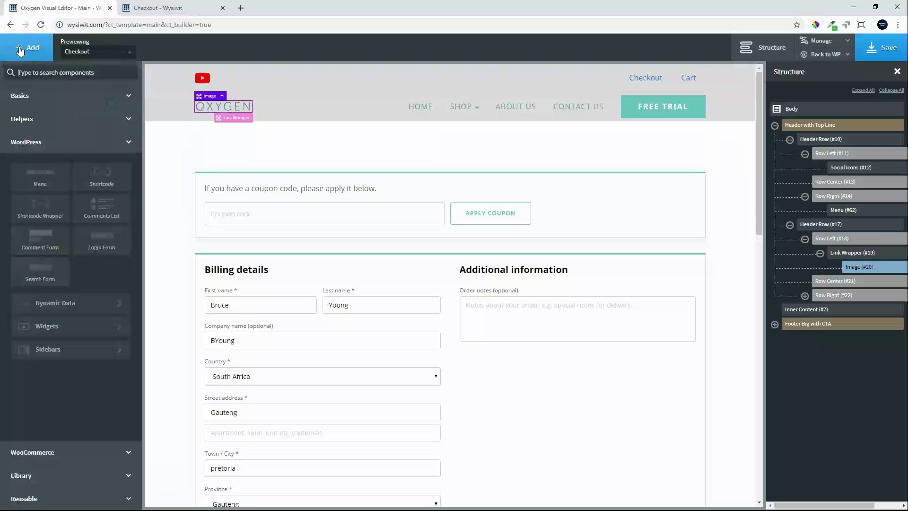
pyautogui.click(37, 94)
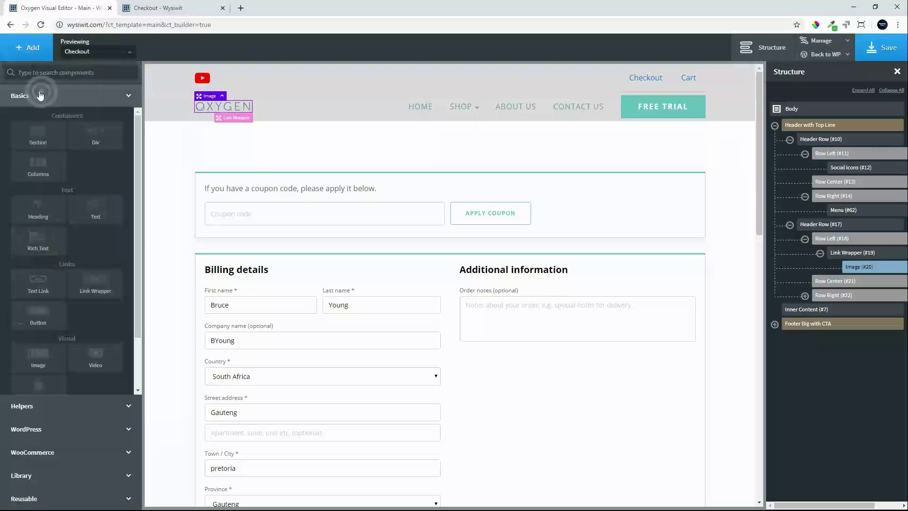
pyautogui.click(105, 214)
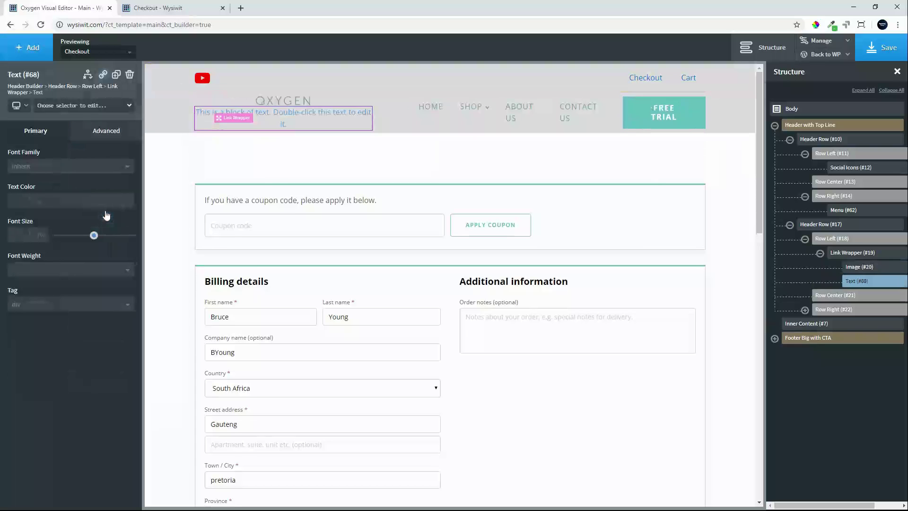
pyautogui.doubleClick(293, 118)
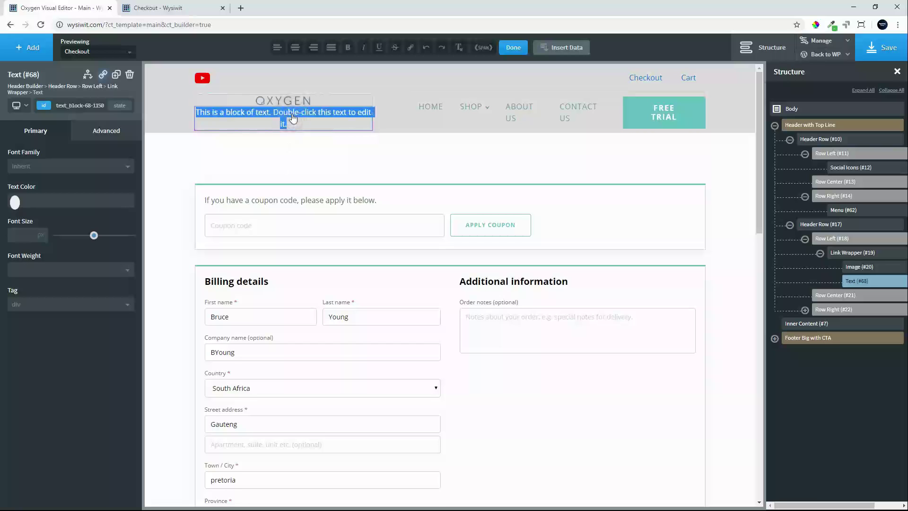
pyautogui.press('BackSpace')
pyautogui.write('Oxygeb Tutorial')
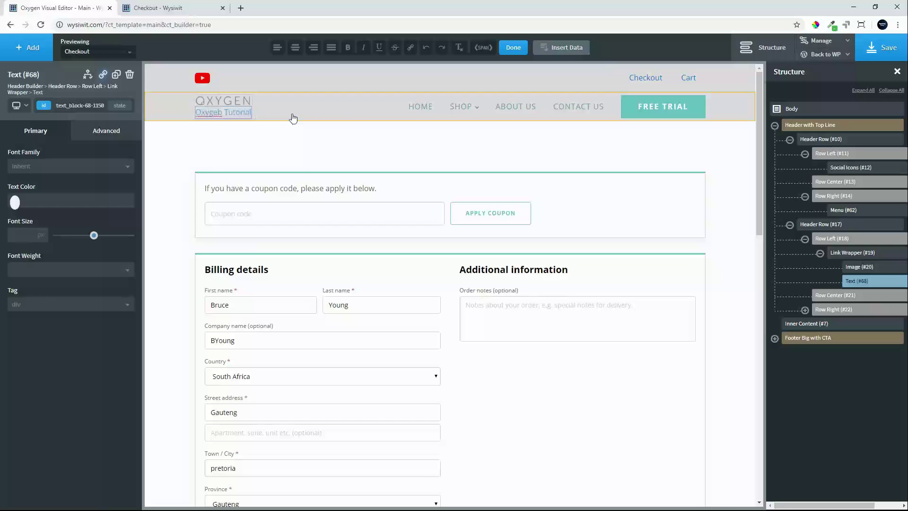
pyautogui.write('s')
pyautogui.press('BackSpace')
pyautogui.write('n')
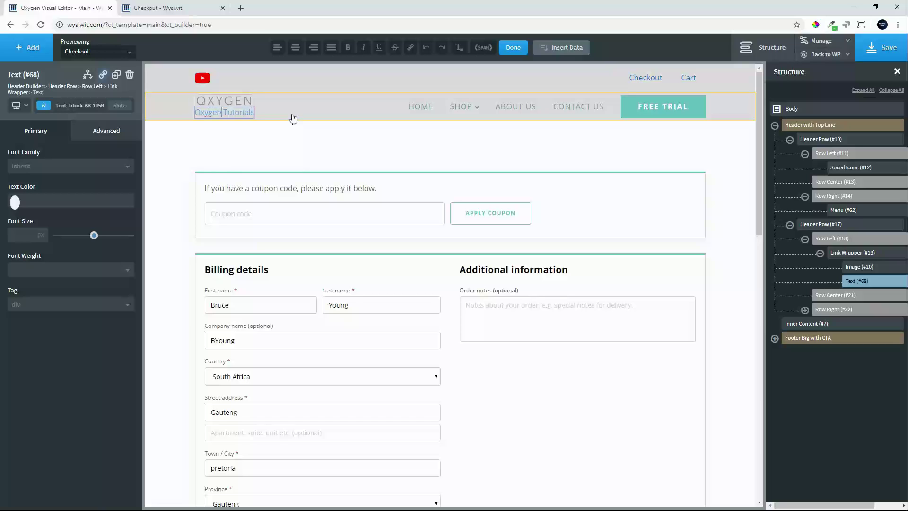
# Delete the OXYGEN logo image and set the Oxygen Tutorials text to 30 px.
pyautogui.click(238, 105)
pyautogui.click(130, 74)
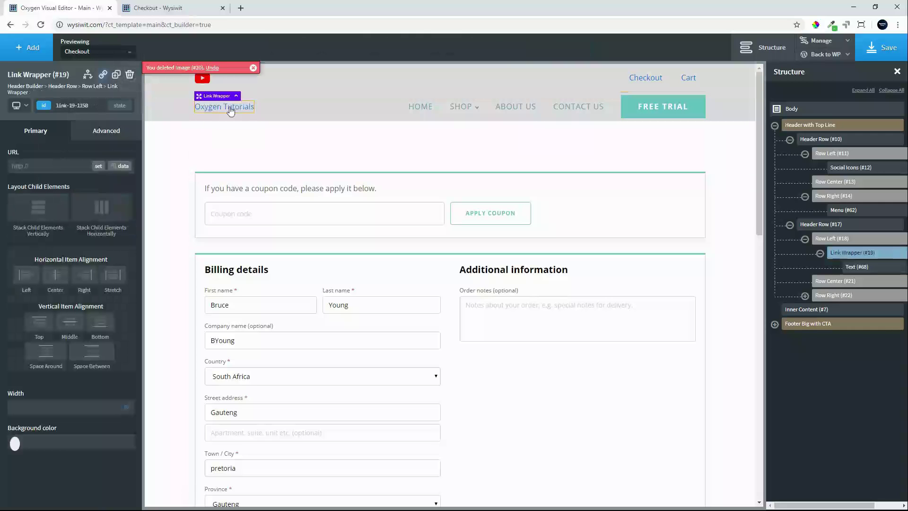
pyautogui.click(231, 109)
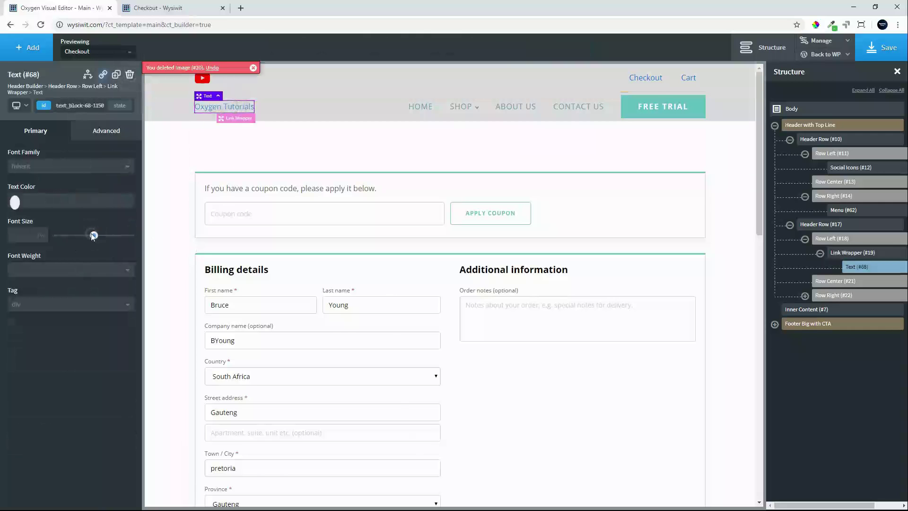
pyautogui.moveTo(93, 236)
pyautogui.mouseDown()
pyautogui.moveTo(102, 235)
pyautogui.moveTo(80, 239)
pyautogui.mouseUp()
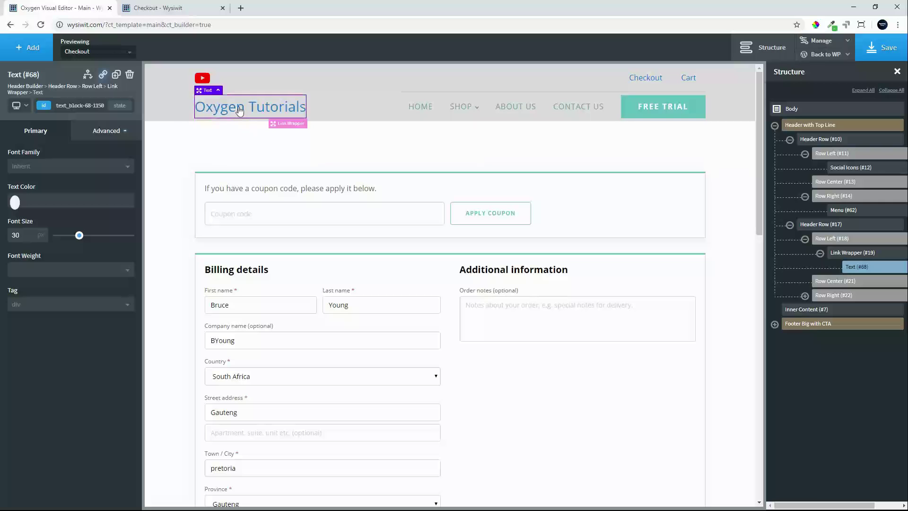
# Link the Oxygen Tutorials logo to '/', save, and delete the FREE TRIAL button.
pyautogui.click(103, 75)
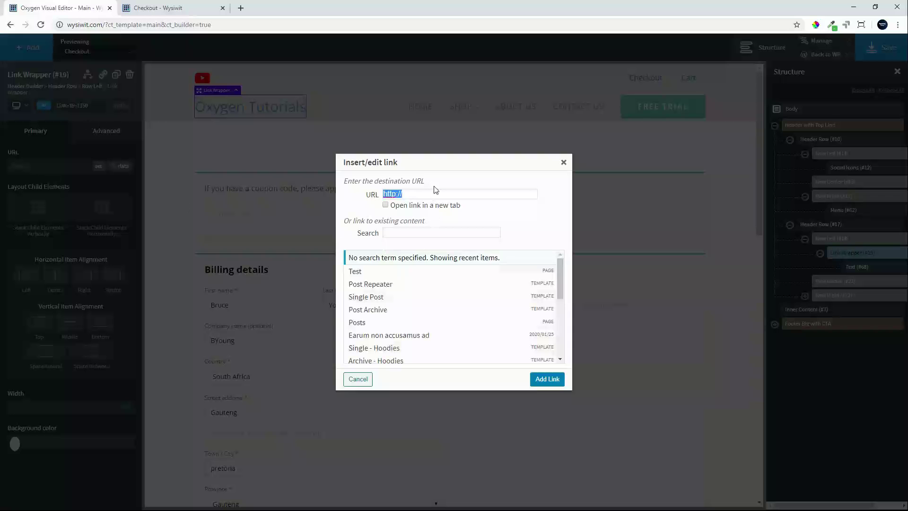
pyautogui.write('/')
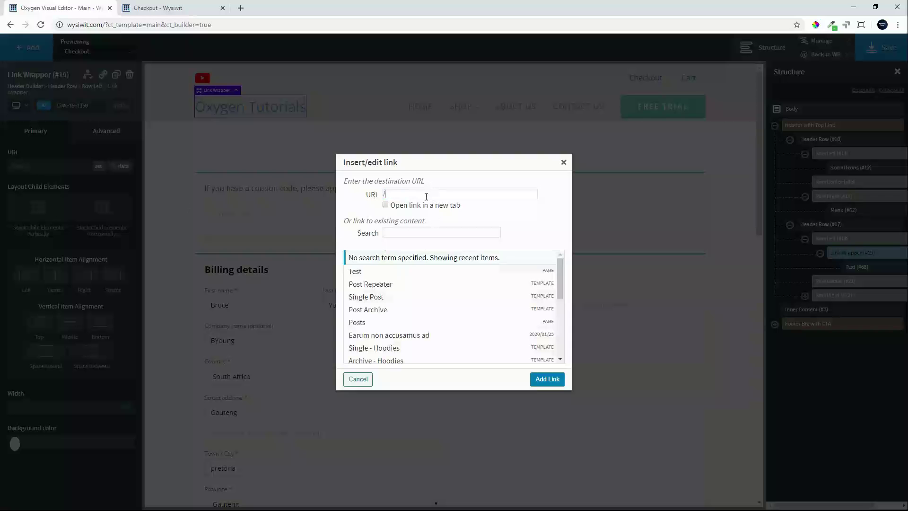
pyautogui.click(546, 381)
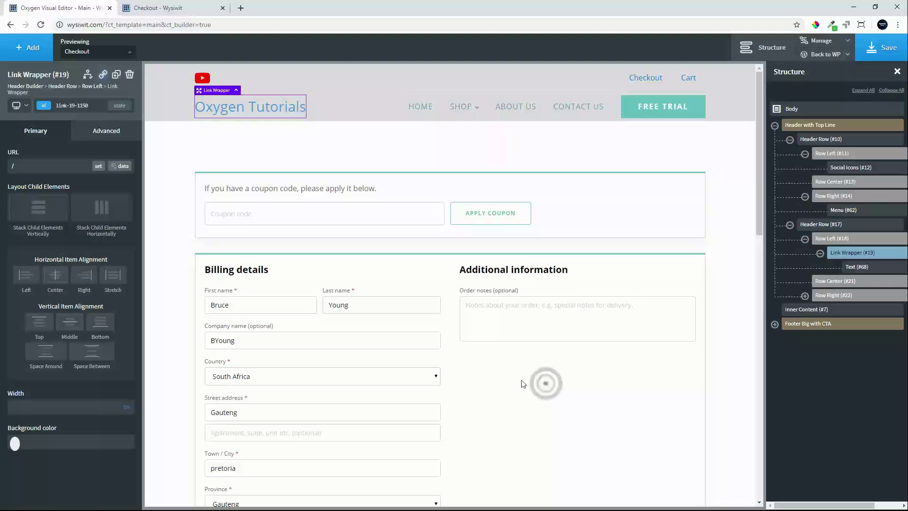
pyautogui.click(866, 52)
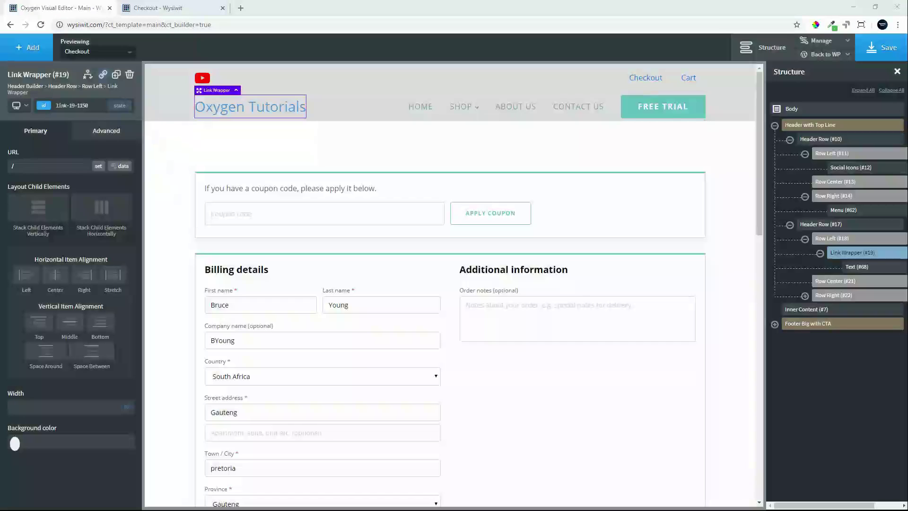
pyautogui.click(677, 114)
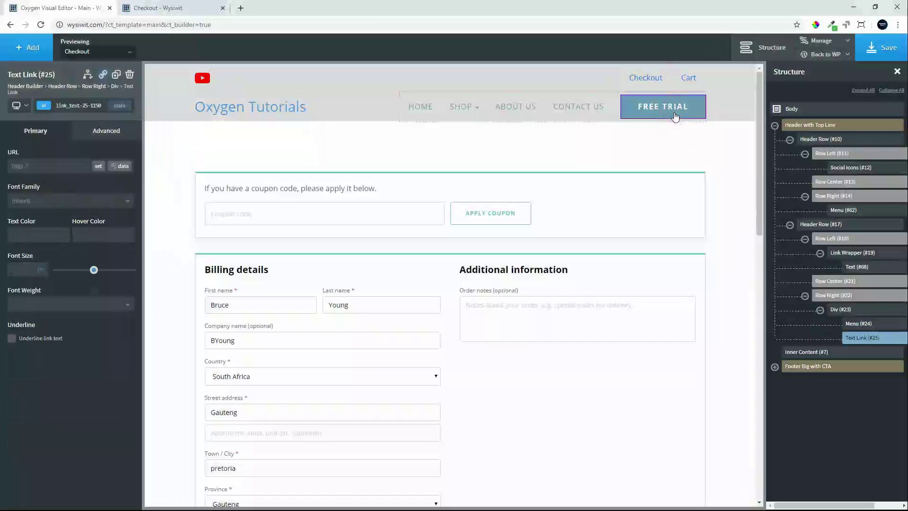
pyautogui.click(130, 78)
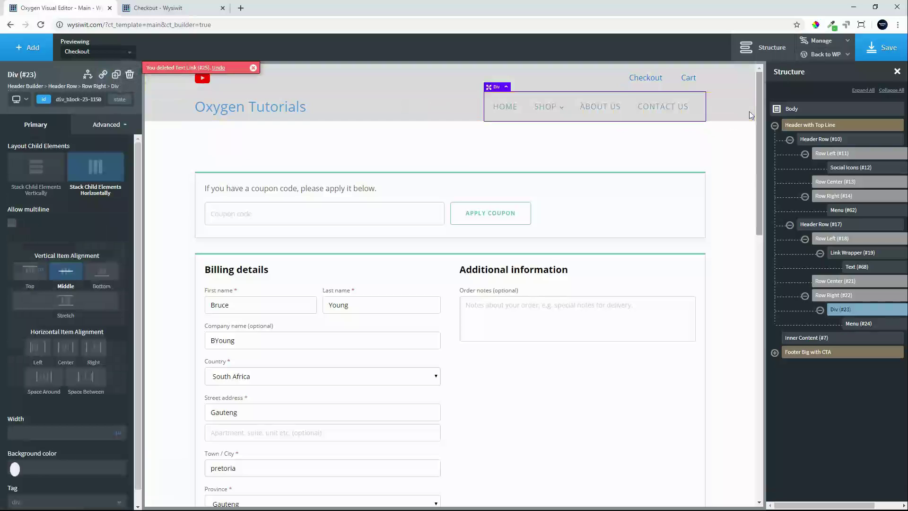
# Save the header changes and reload the live Checkout page to see them.
pyautogui.click(870, 53)
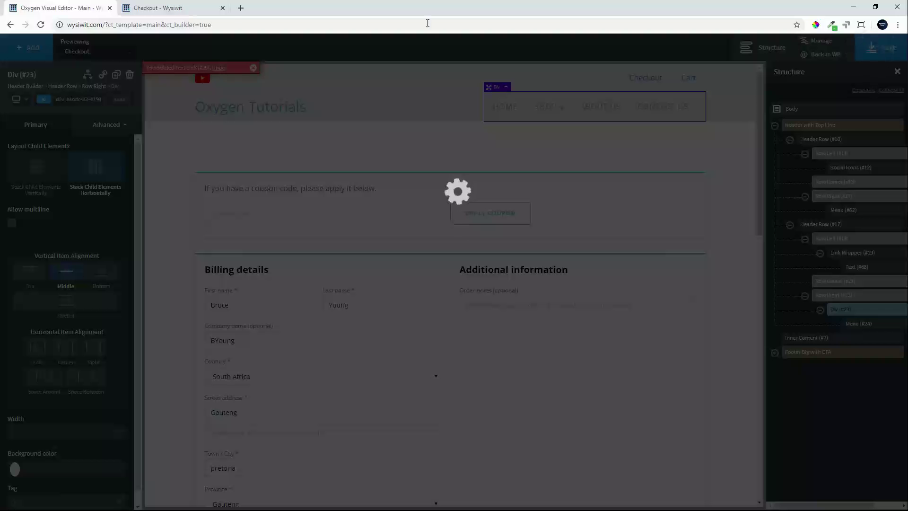
pyautogui.click(141, 8)
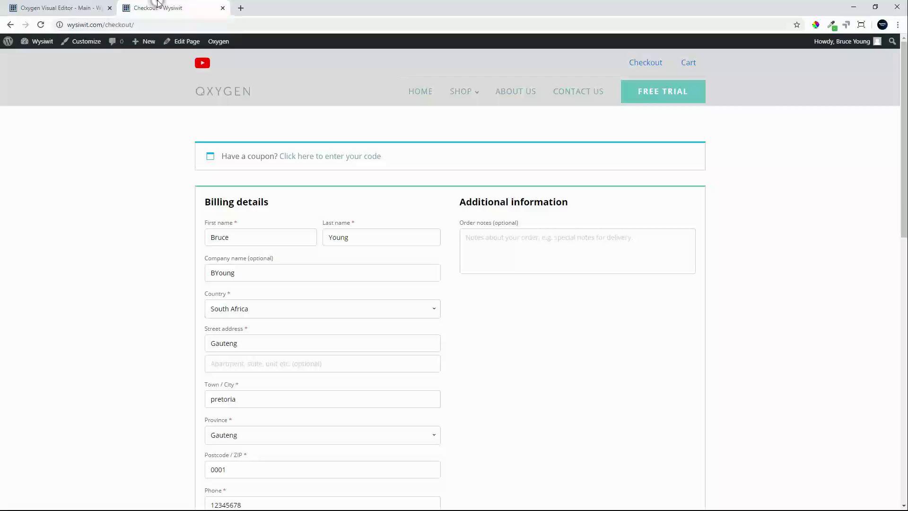
pyautogui.click(41, 25)
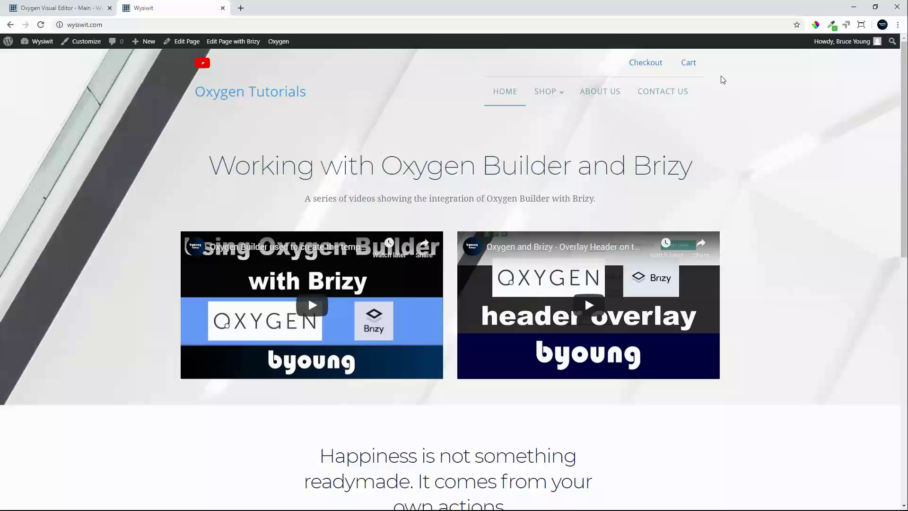
# Inspect Header Row #10 and #17 settings, then select Header with Top Line.
pyautogui.click(48, 10)
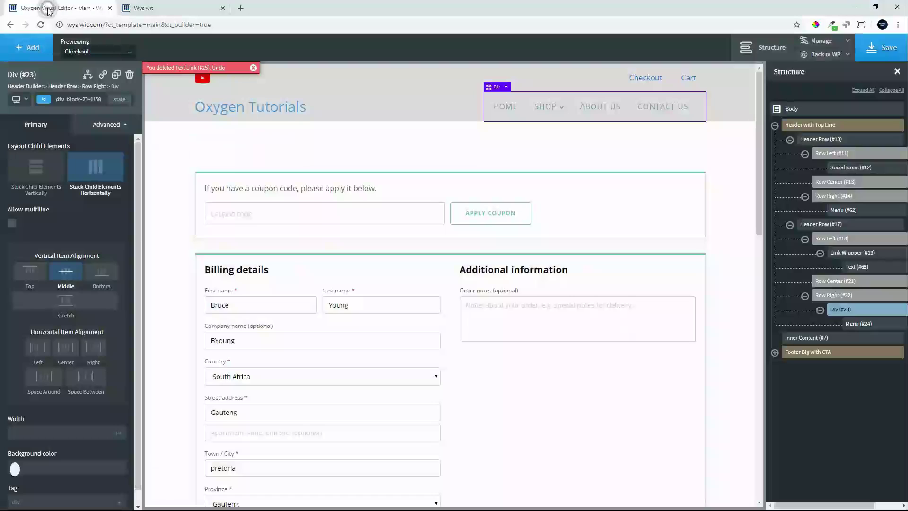
pyautogui.click(821, 140)
pyautogui.click(83, 127)
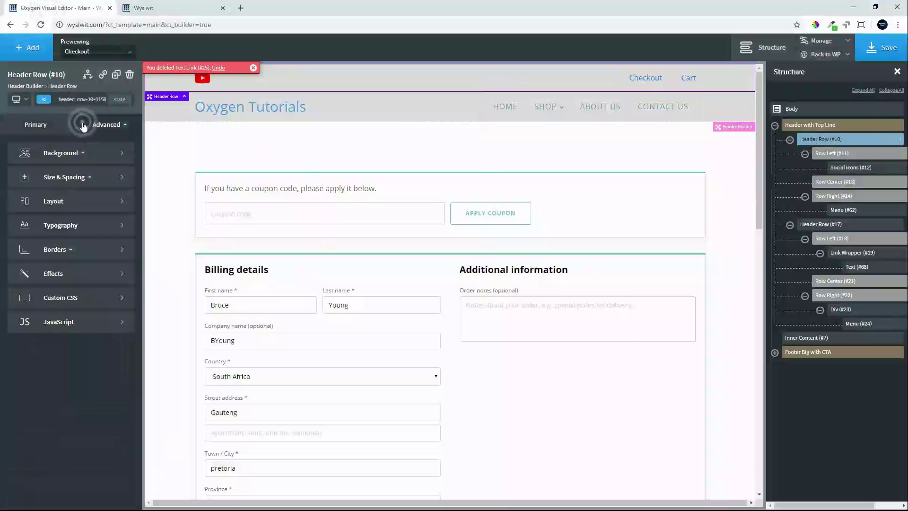
pyautogui.click(43, 133)
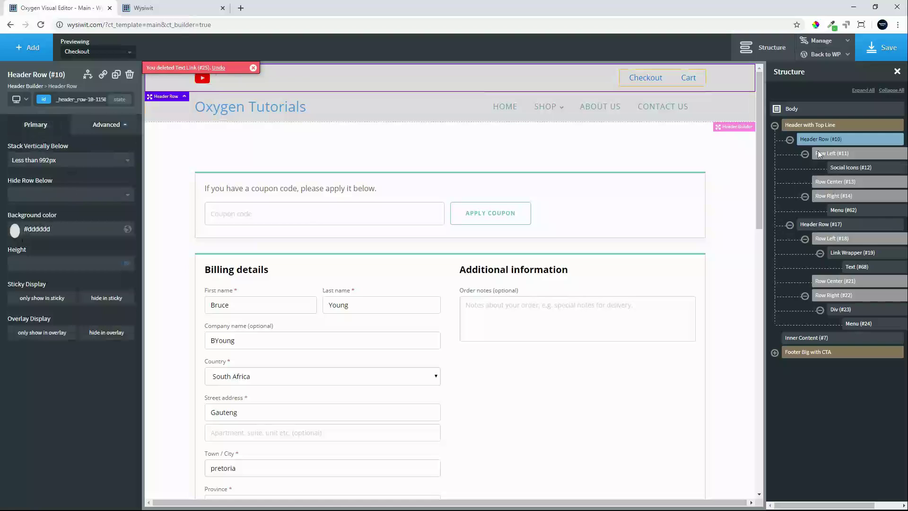
pyautogui.click(833, 223)
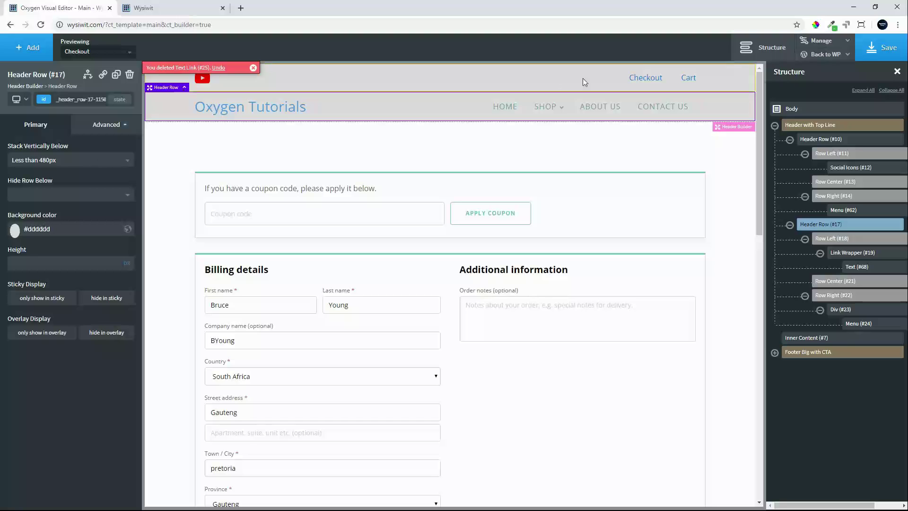
pyautogui.click(827, 127)
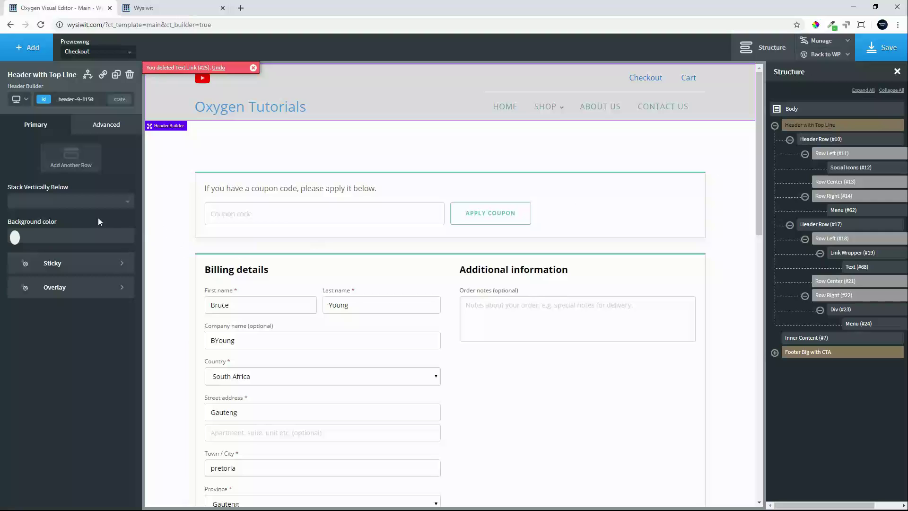
# Give the header builder a linear gradient background under Advanced > Background.
pyautogui.click(14, 238)
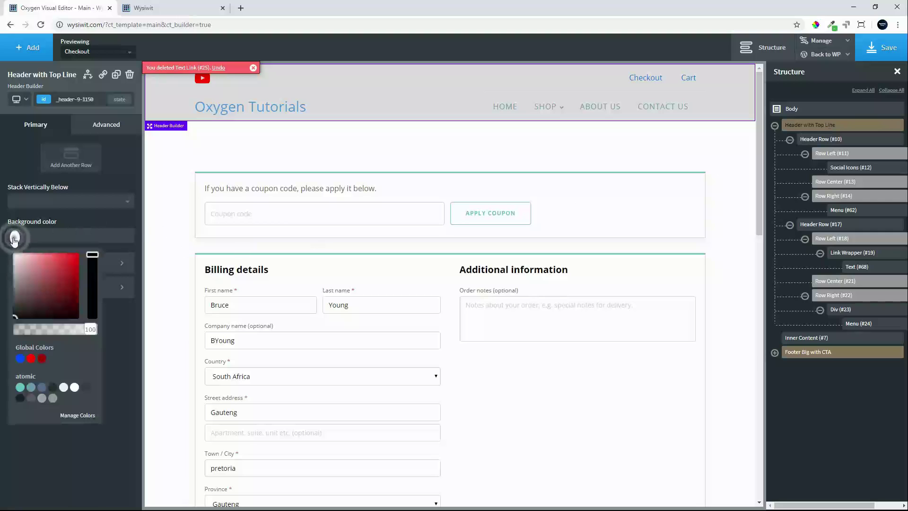
pyautogui.click(87, 211)
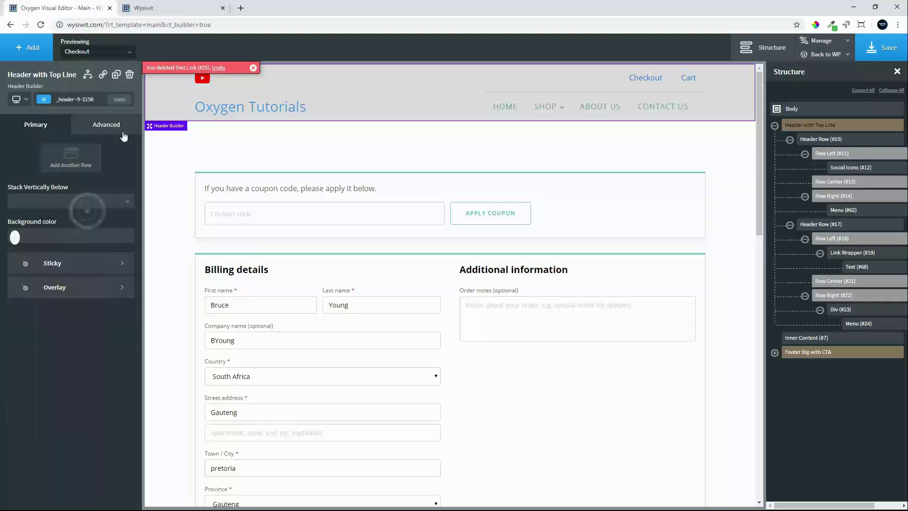
pyautogui.click(121, 127)
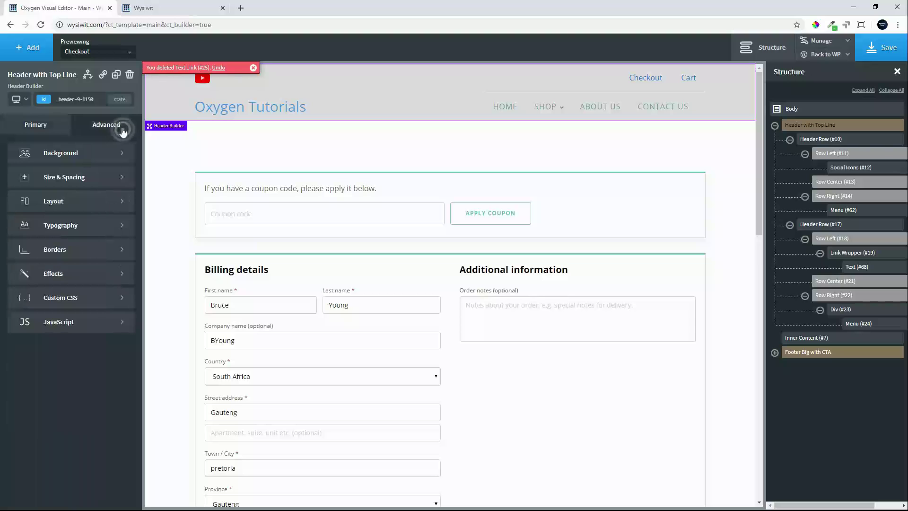
pyautogui.click(81, 155)
pyautogui.click(49, 469)
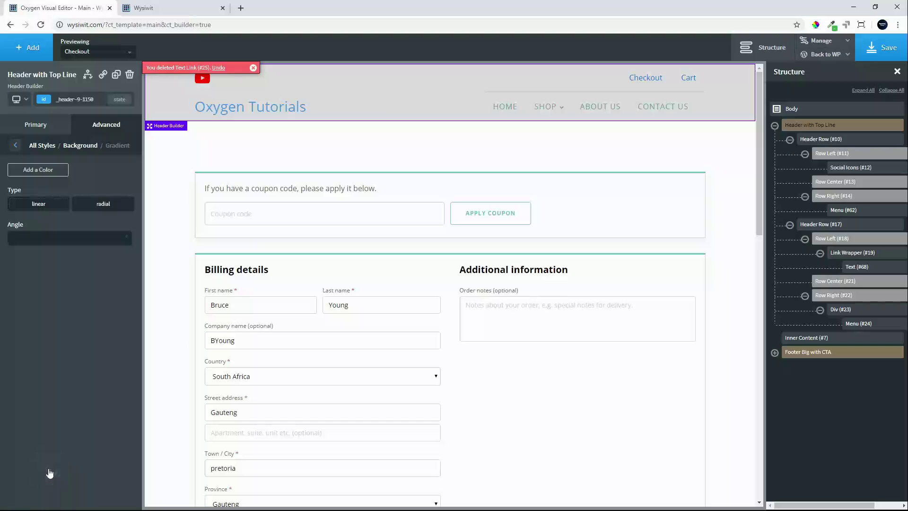
pyautogui.click(43, 206)
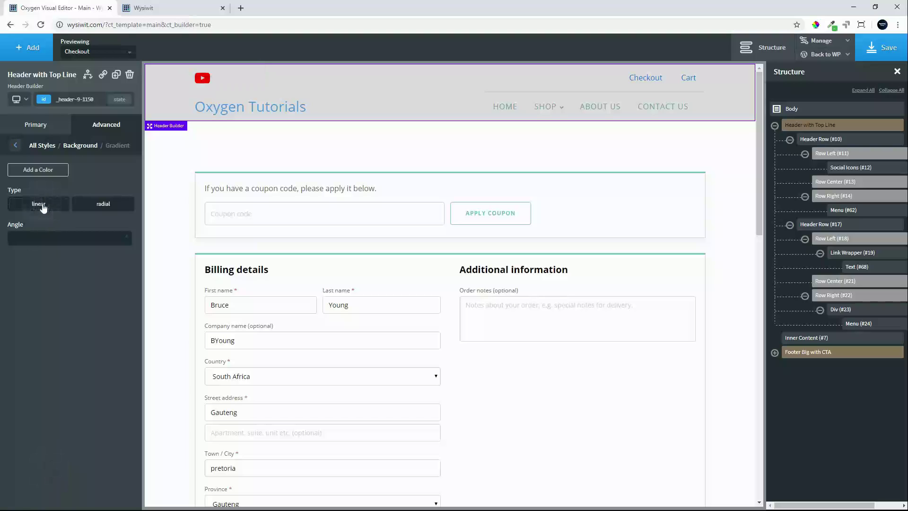
pyautogui.click(45, 208)
# Add two gradient stops: white #ffffff and a translucent white at 34 opacity.
pyautogui.click(45, 173)
pyautogui.click(45, 176)
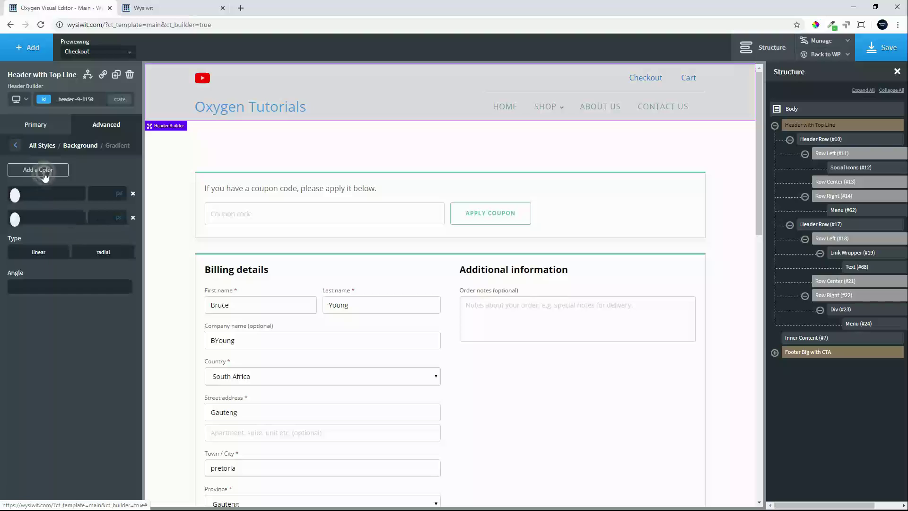
pyautogui.click(19, 197)
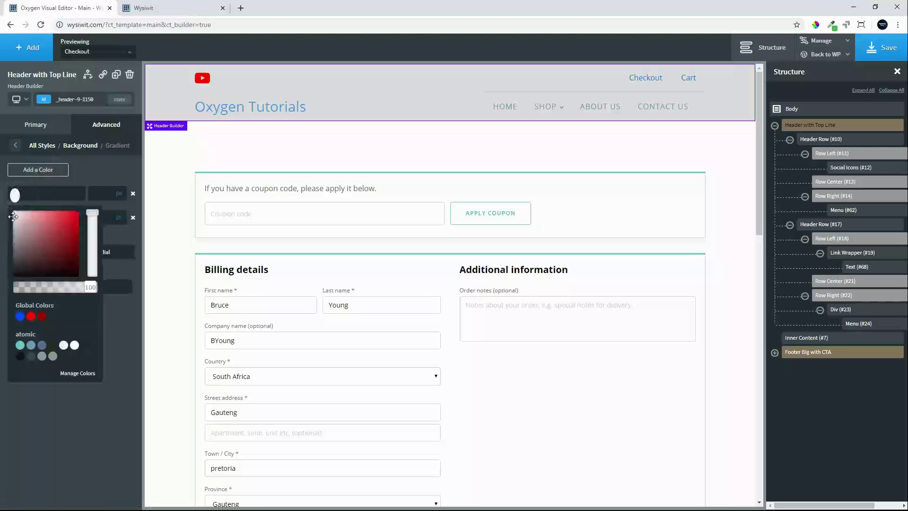
pyautogui.click(99, 170)
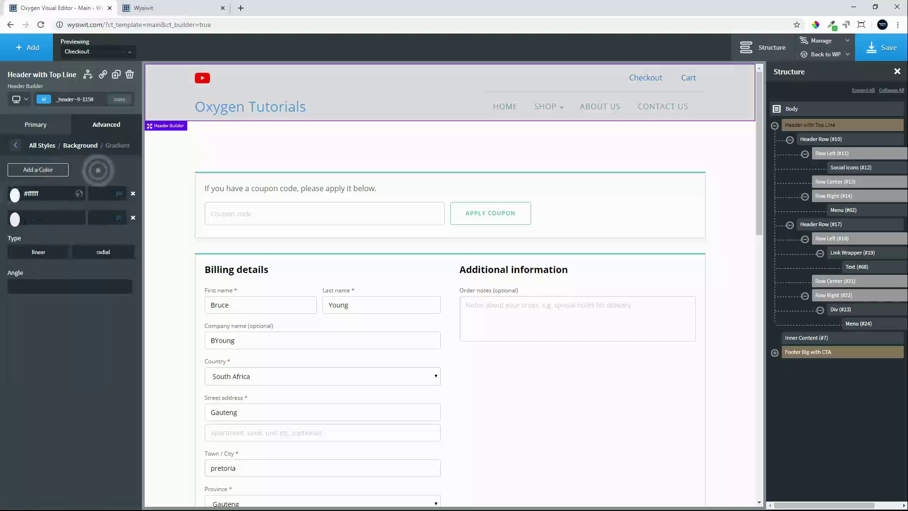
pyautogui.click(15, 217)
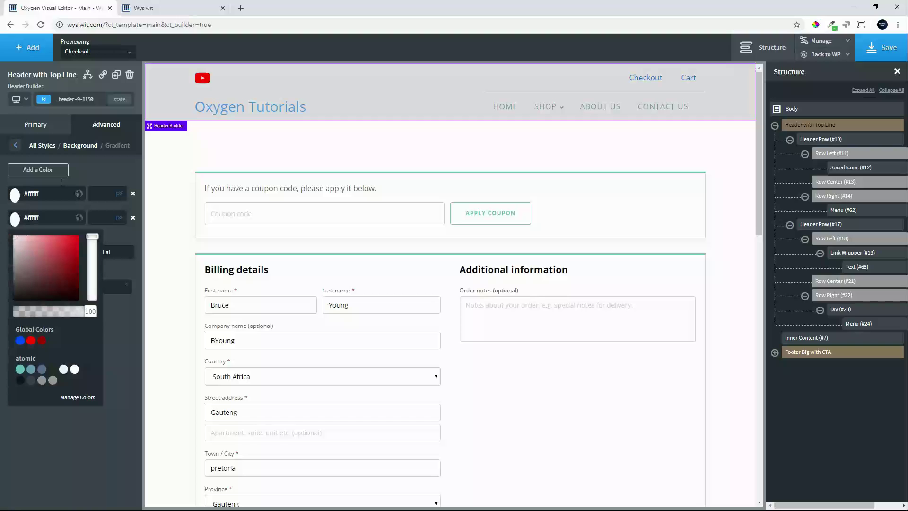
pyautogui.click(89, 312)
pyautogui.moveTo(89, 312); pyautogui.dragTo(44, 320)
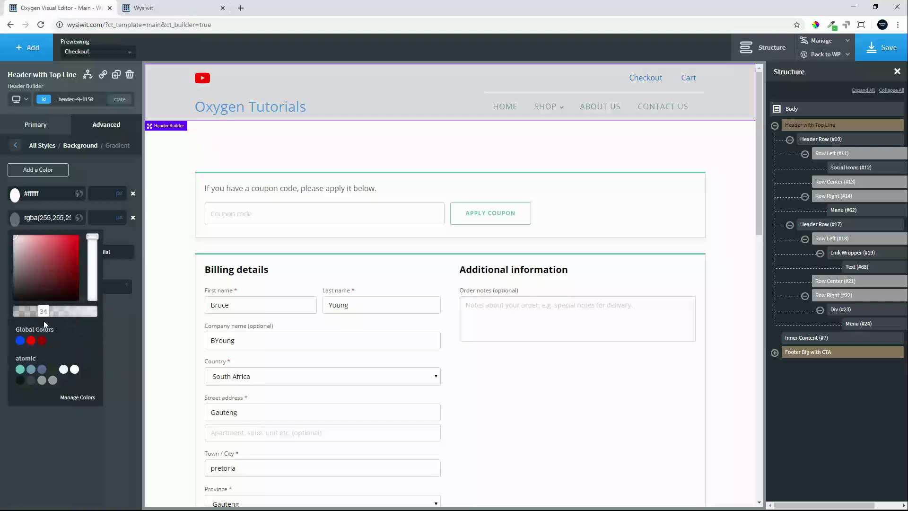
pyautogui.click(48, 441)
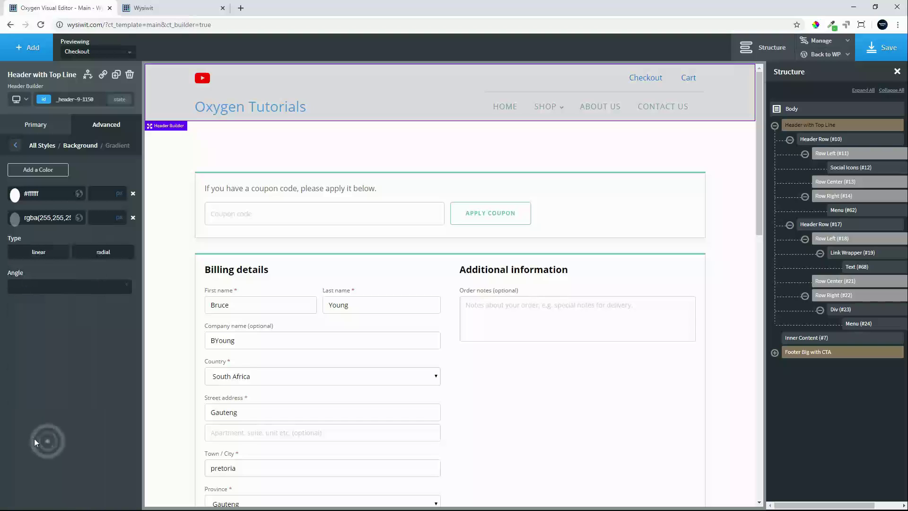
# Clear the grey #dddddd background from the top header row.
pyautogui.click(823, 139)
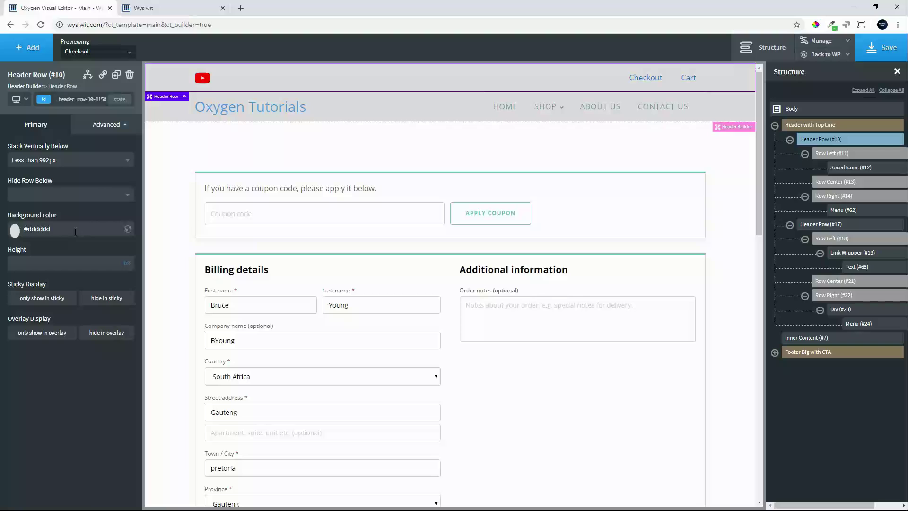
pyautogui.tripleClick(76, 232)
pyautogui.press('BackSpace')
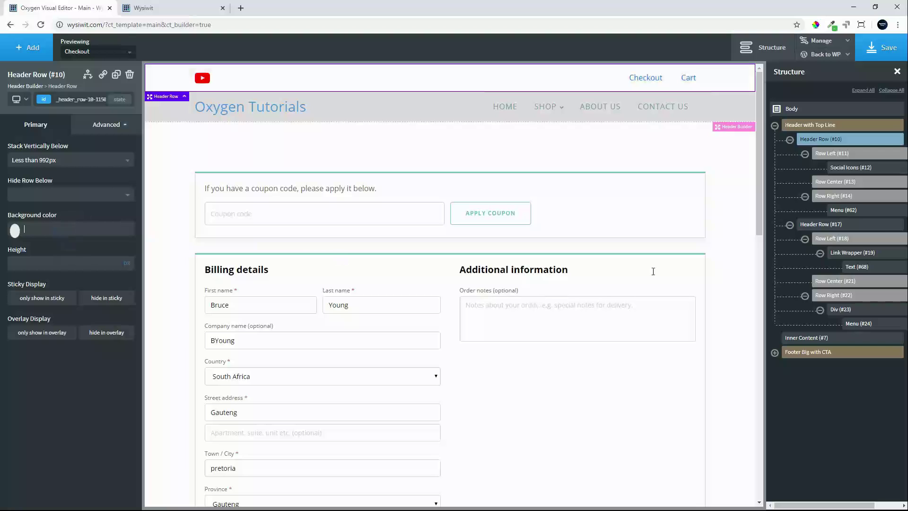
pyautogui.click(835, 211)
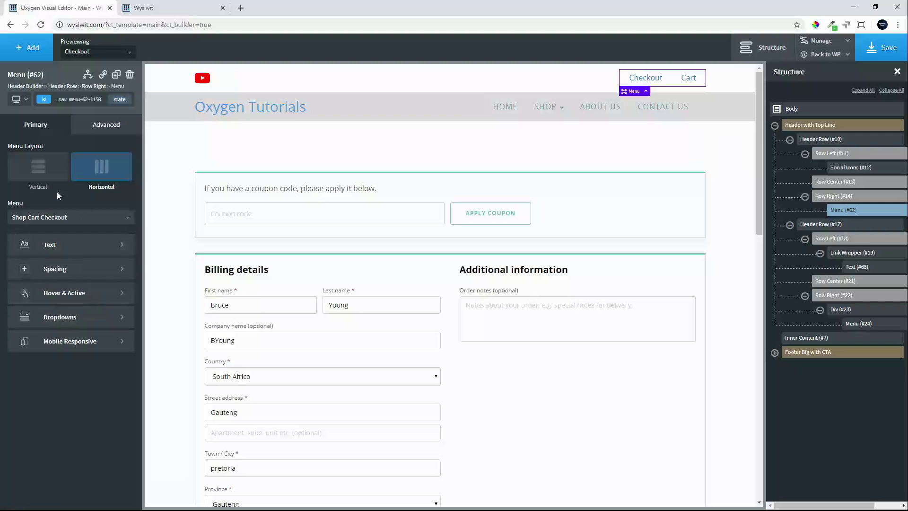
pyautogui.click(35, 125)
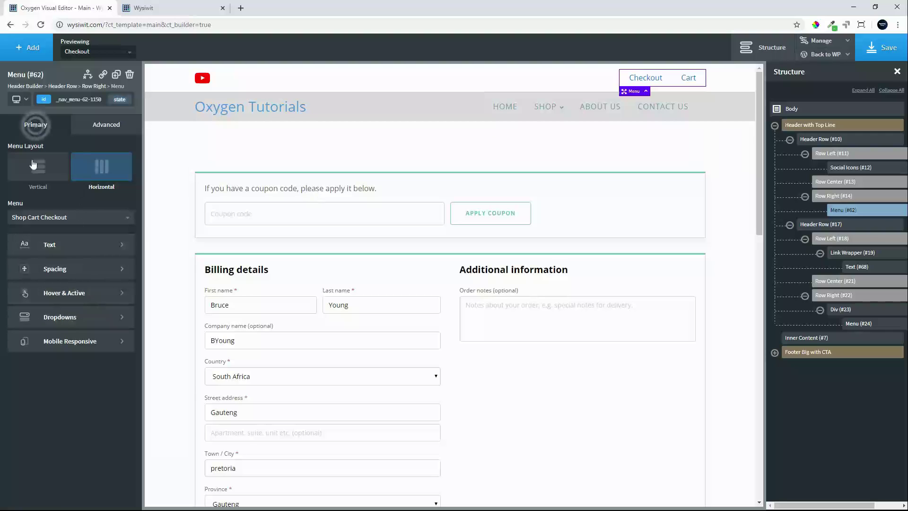
# Clear the second header row's #dddddd background and save the template.
pyautogui.click(818, 226)
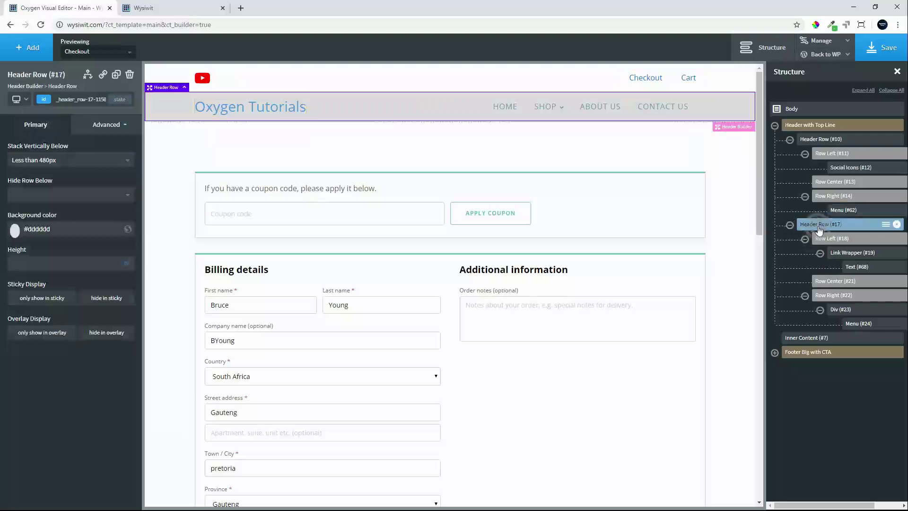
pyautogui.tripleClick(63, 230)
pyautogui.press('BackSpace')
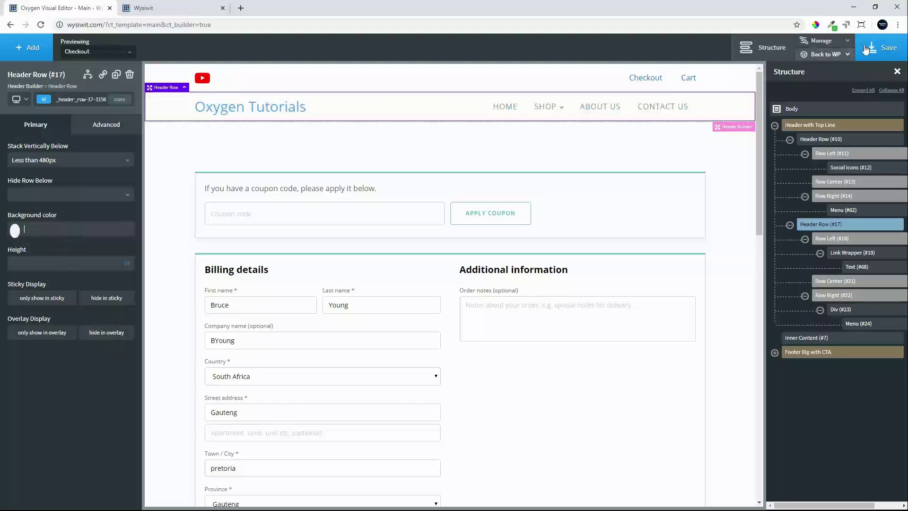
pyautogui.click(896, 52)
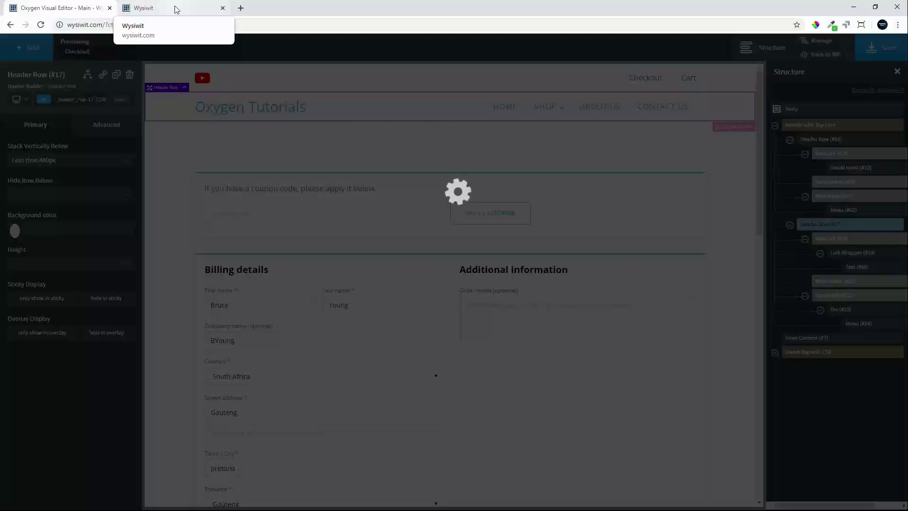
pyautogui.click(176, 9)
pyautogui.click(42, 25)
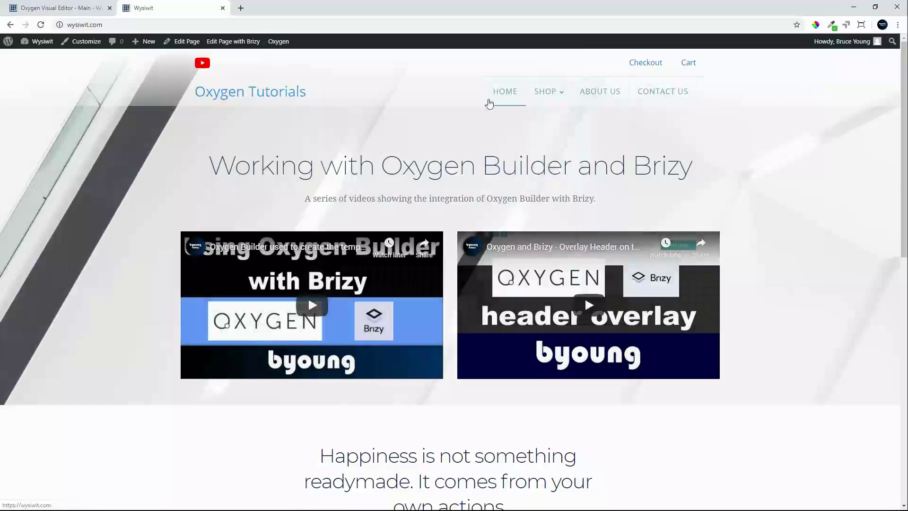
pyautogui.click(44, 14)
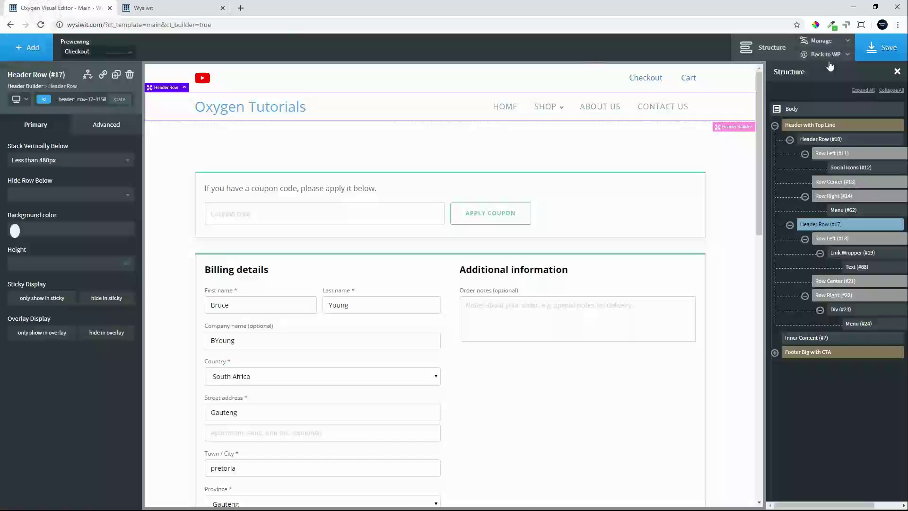
# Select the header and open its bottom border settings under Advanced > Borders.
pyautogui.click(787, 125)
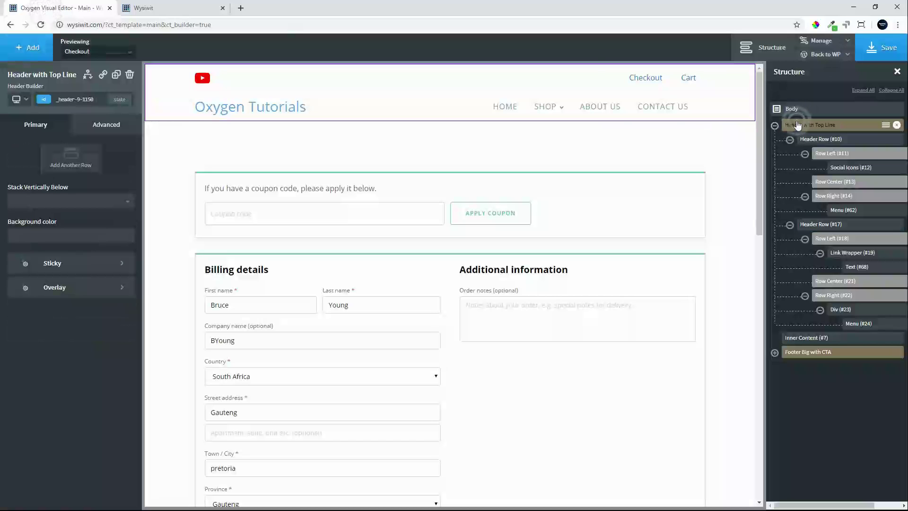
pyautogui.click(110, 127)
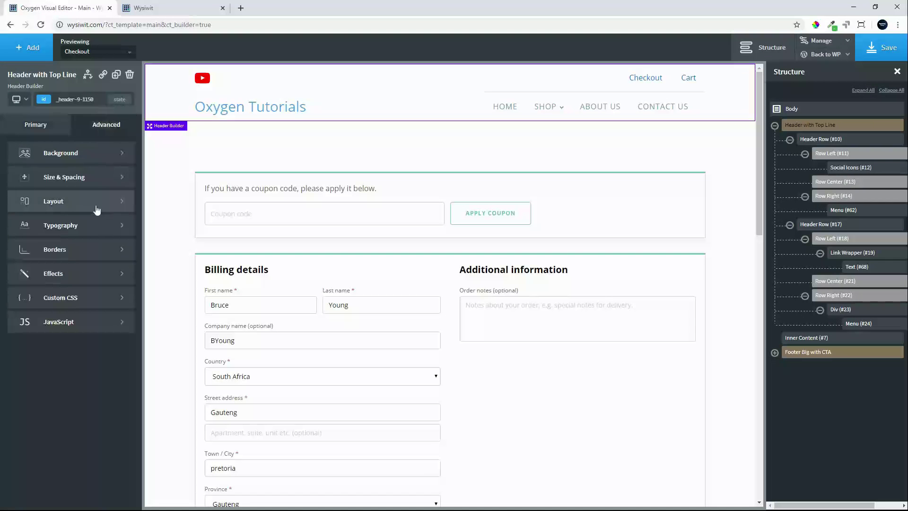
pyautogui.click(51, 251)
pyautogui.click(38, 181)
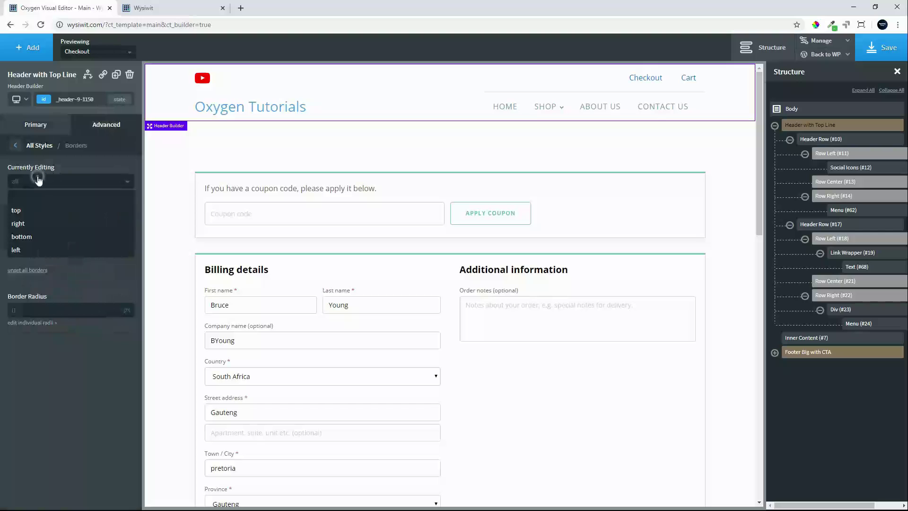
pyautogui.click(29, 237)
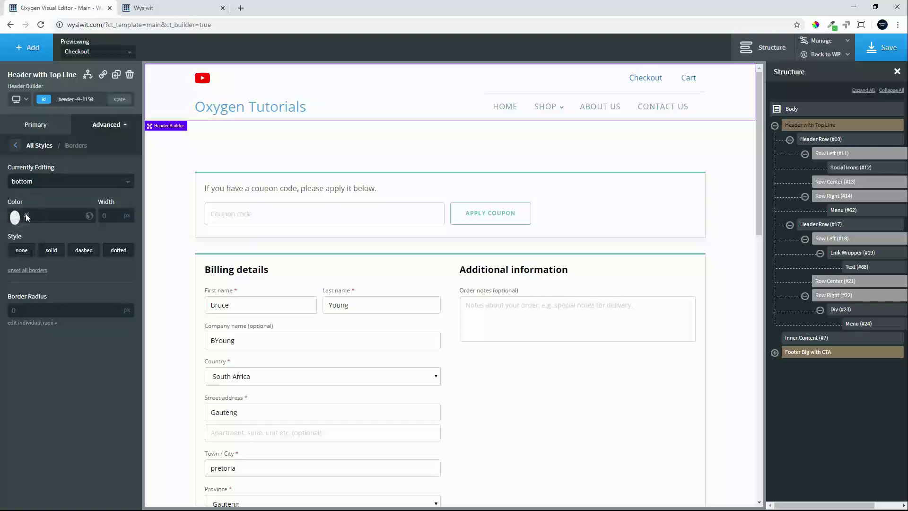
# Set the bottom border to solid #eeeeee with width 1, then save the template.
pyautogui.write('#eeeeee')
pyautogui.click(51, 250)
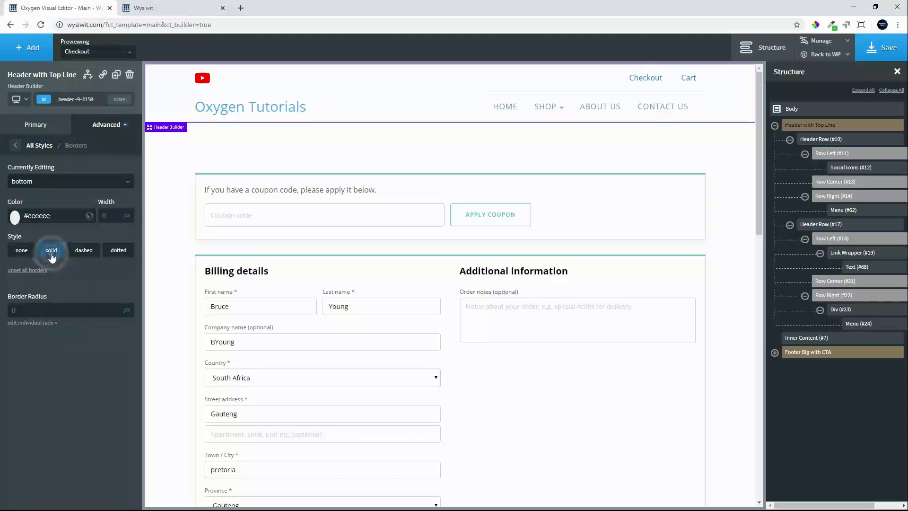
pyautogui.click(111, 216)
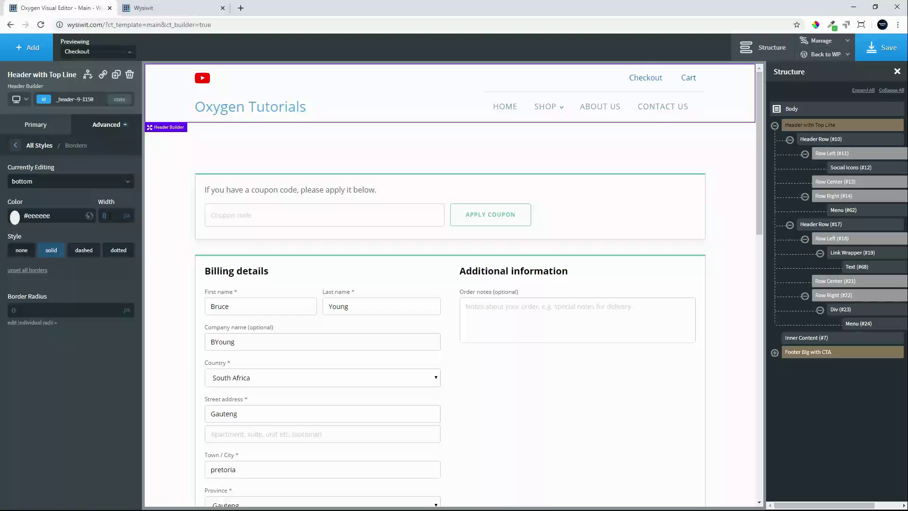
pyautogui.write('1')
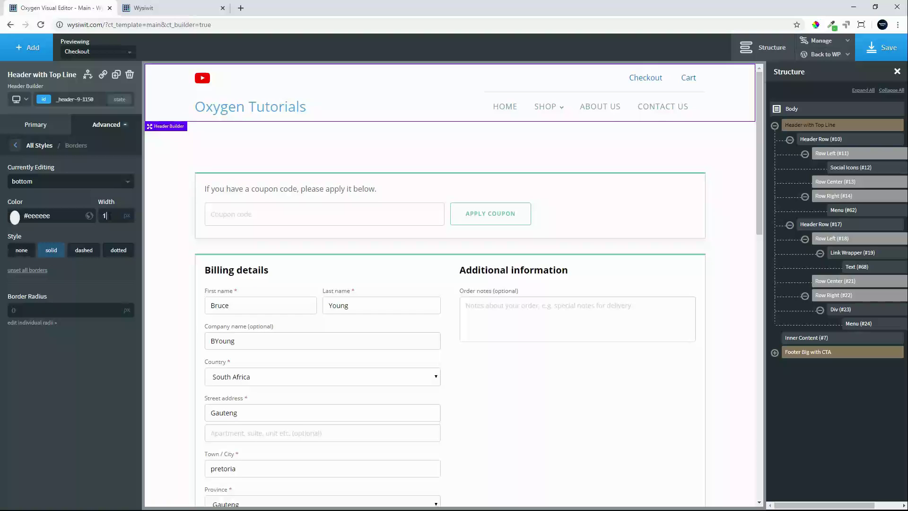
pyautogui.click(888, 54)
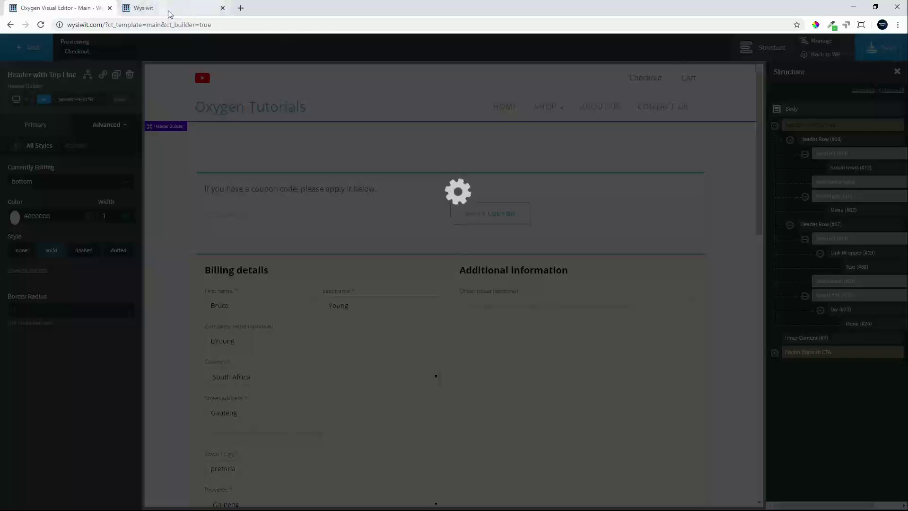
pyautogui.click(169, 10)
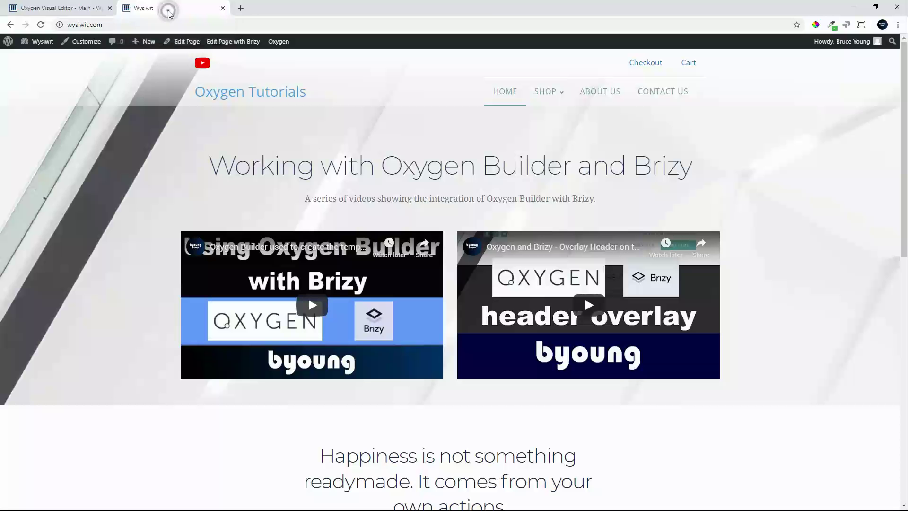
pyautogui.click(41, 25)
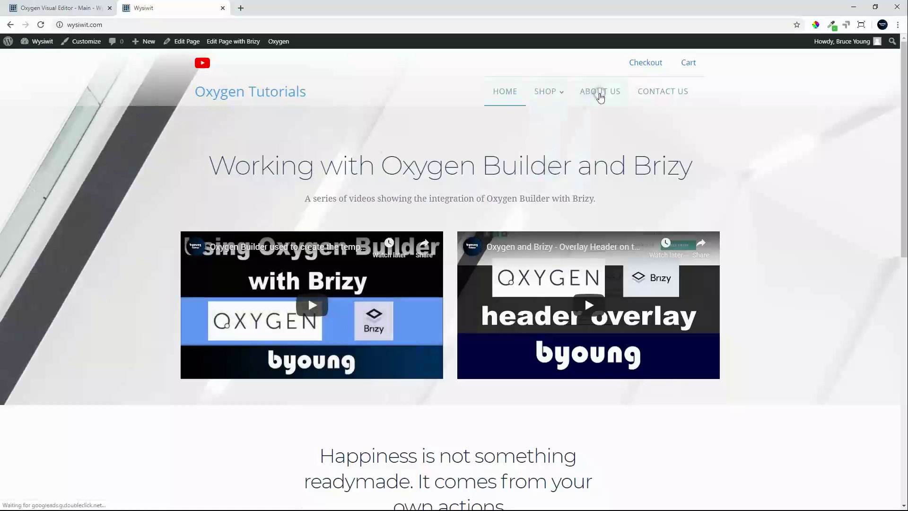
pyautogui.click(599, 94)
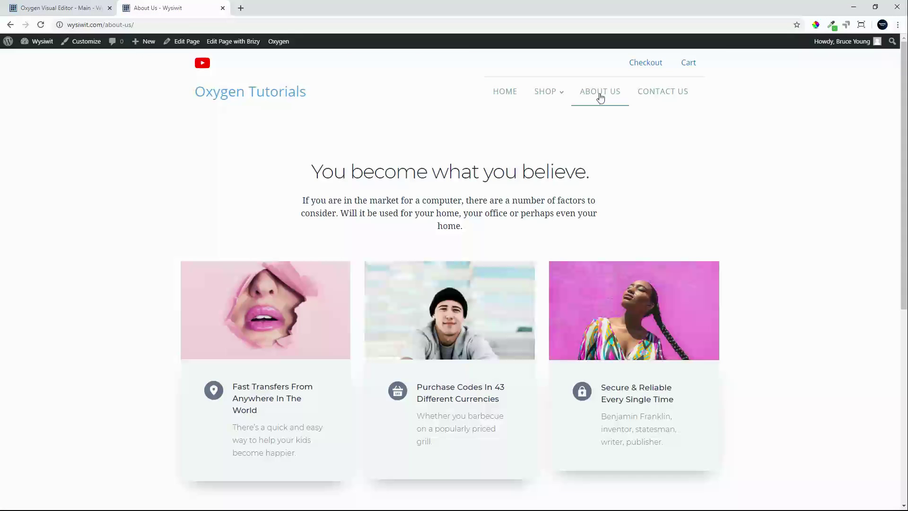
pyautogui.click(675, 99)
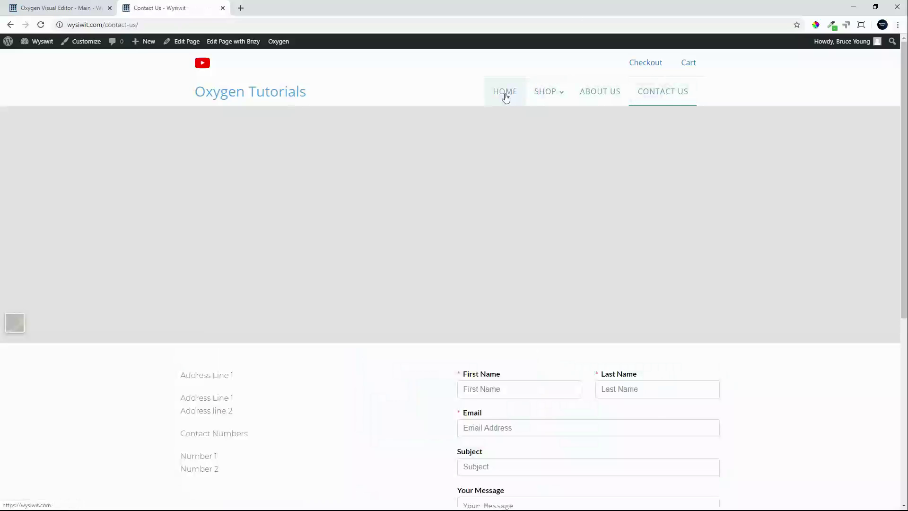
pyautogui.click(506, 94)
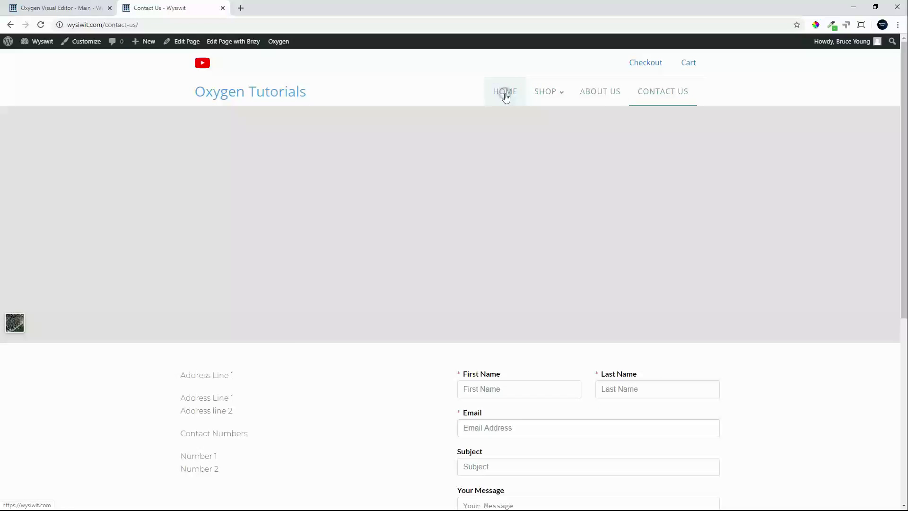
pyautogui.click(61, 9)
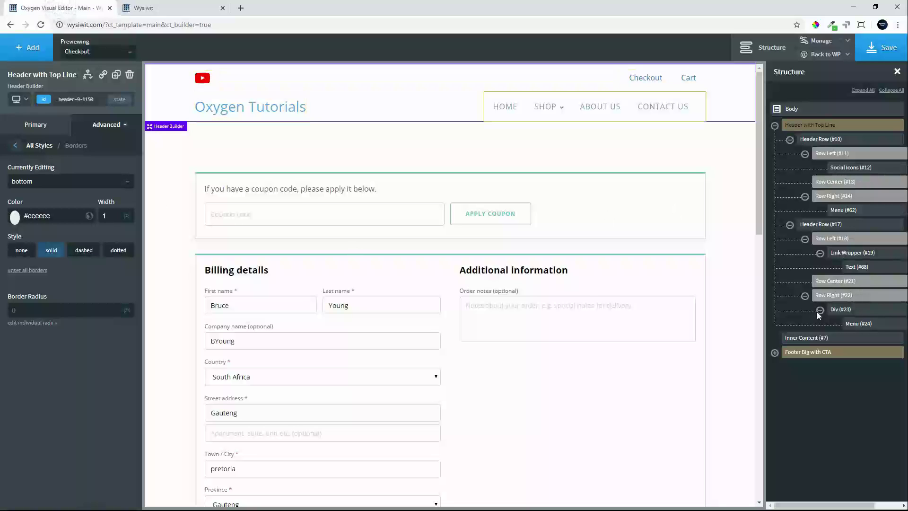
# On Menu (#24), clear the active bottom border and set the active background to atomic Secondary.
pyautogui.click(857, 324)
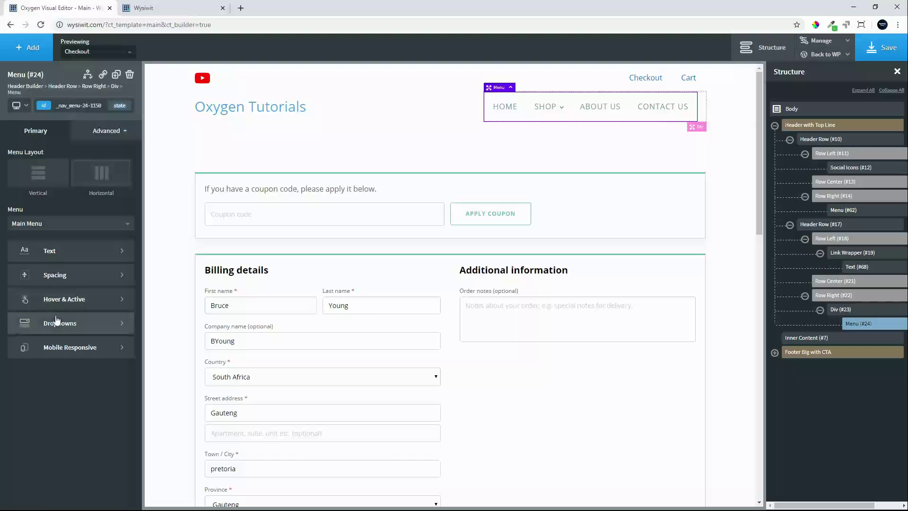
pyautogui.click(78, 308)
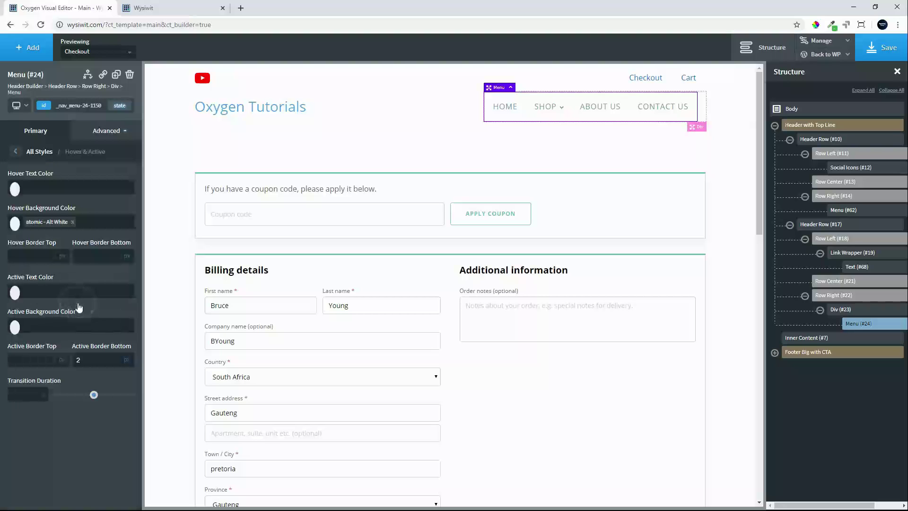
pyautogui.doubleClick(90, 357)
pyautogui.click(15, 328)
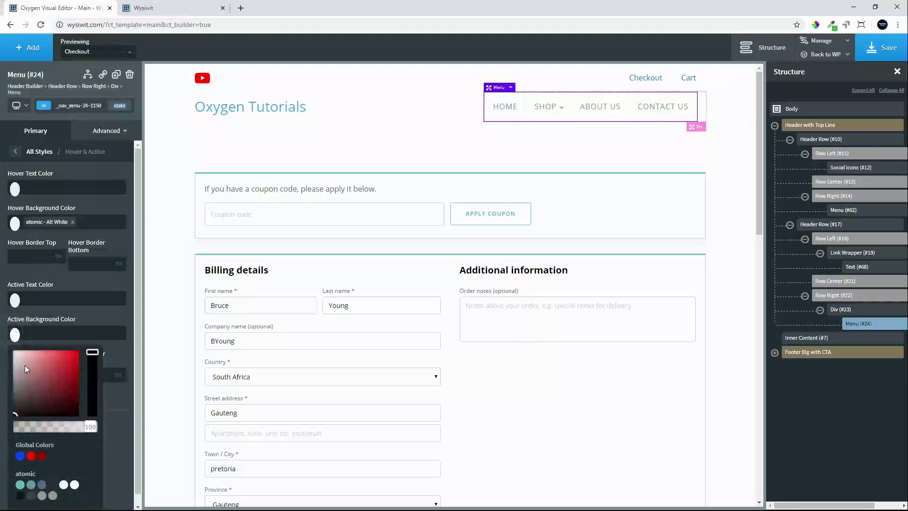
pyautogui.moveTo(29, 364)
pyautogui.mouseDown()
pyautogui.moveTo(20, 364)
pyautogui.moveTo(15, 393)
pyautogui.mouseUp()
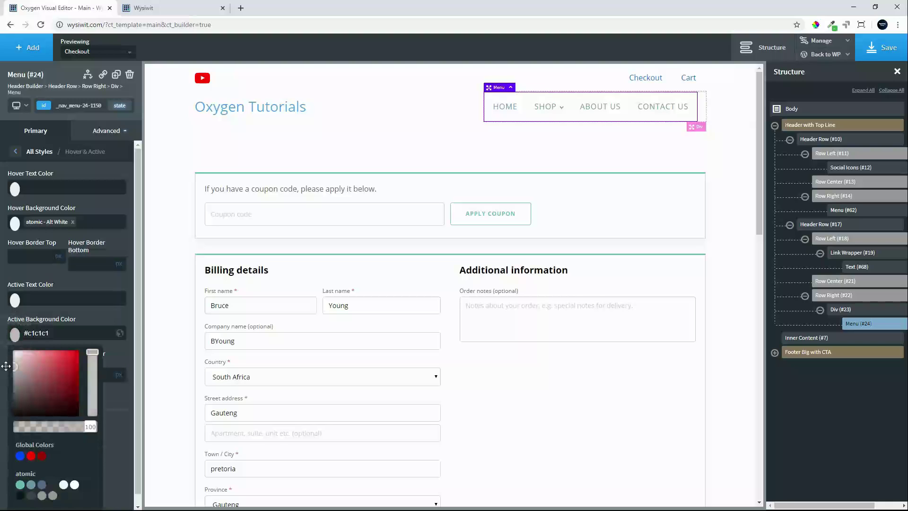
pyautogui.click(42, 484)
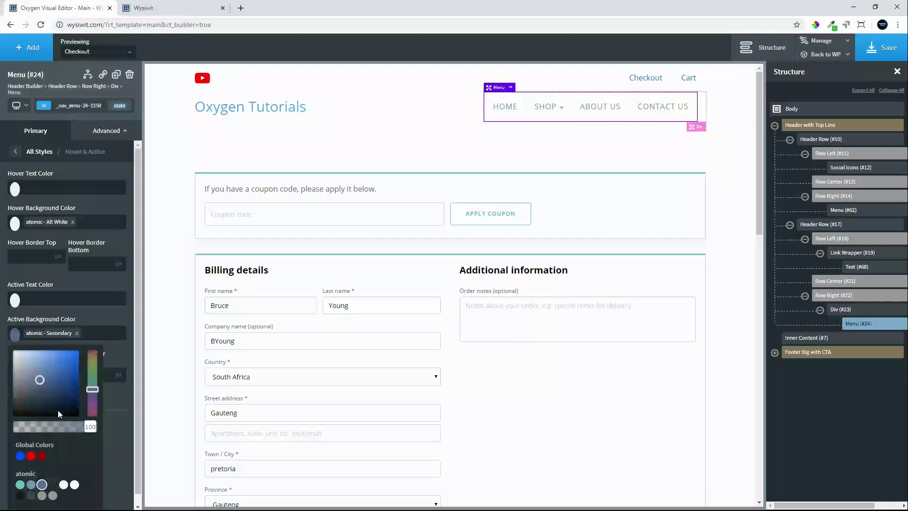
pyautogui.click(101, 316)
# Set the menu's active text colour to #ffffff and save the changes.
pyautogui.click(15, 292)
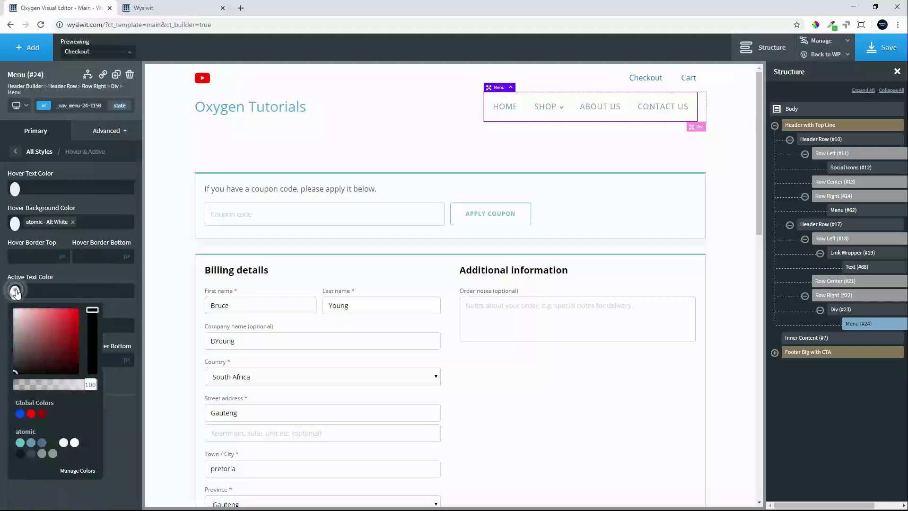
pyautogui.moveTo(44, 352); pyautogui.dragTo(4, 285)
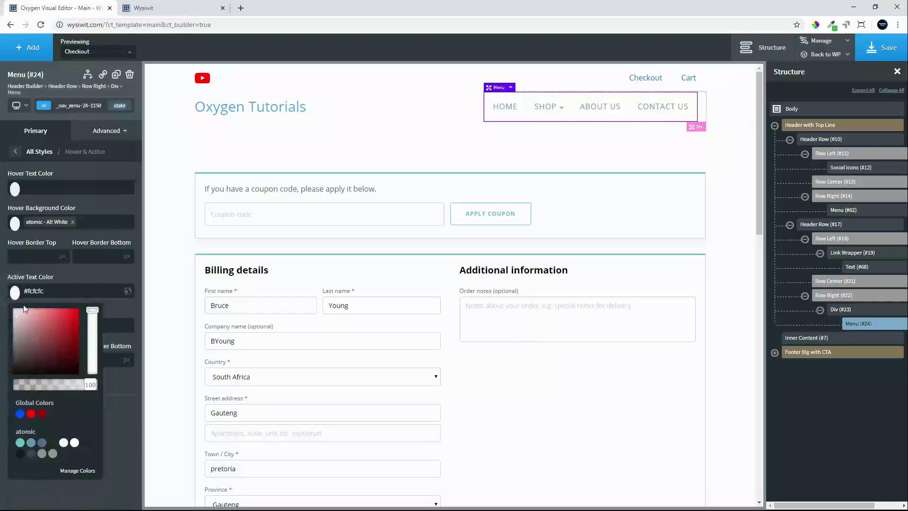
pyautogui.moveTo(39, 331); pyautogui.dragTo(20, 316)
pyautogui.click(81, 279)
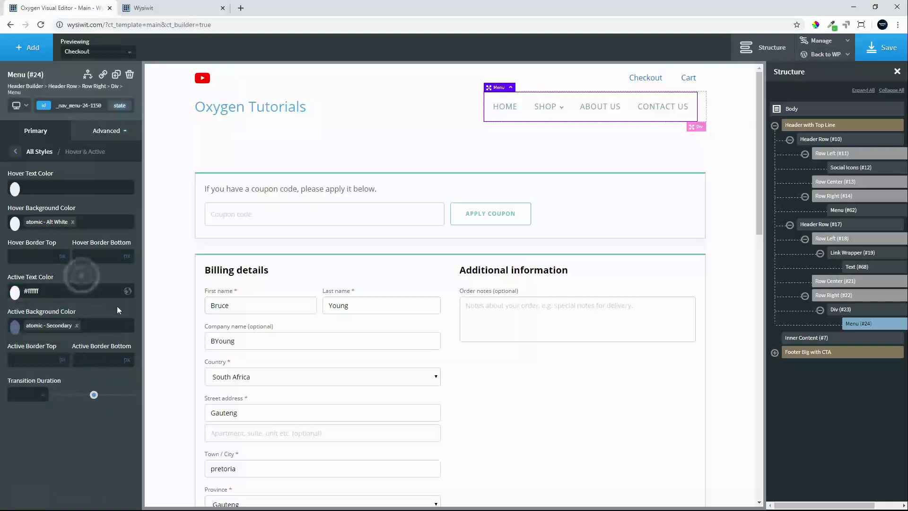
pyautogui.click(882, 47)
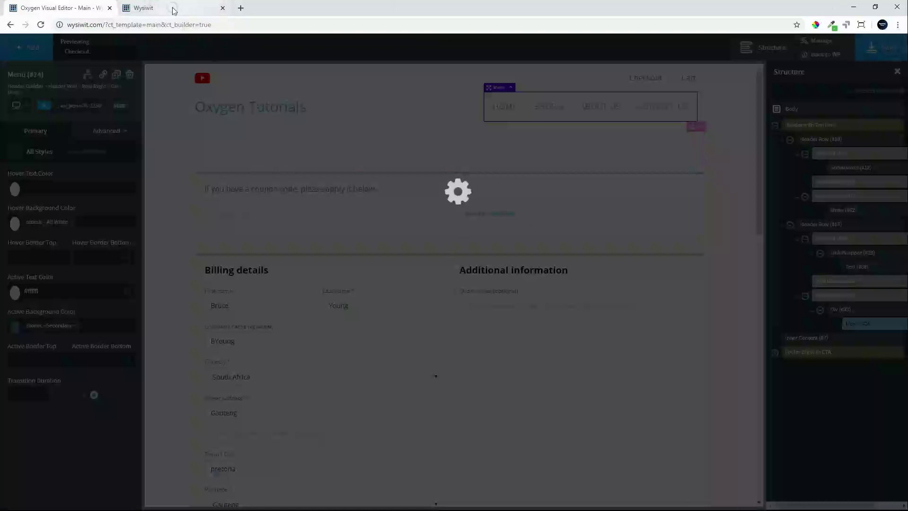
# On the live site, visit the Contact Us, About Us and Home pages.
pyautogui.click(161, 8)
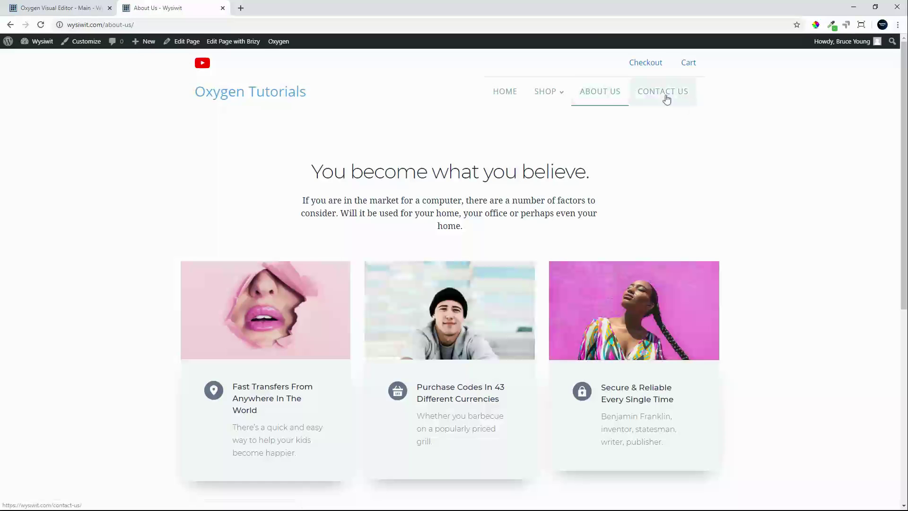
pyautogui.click(666, 97)
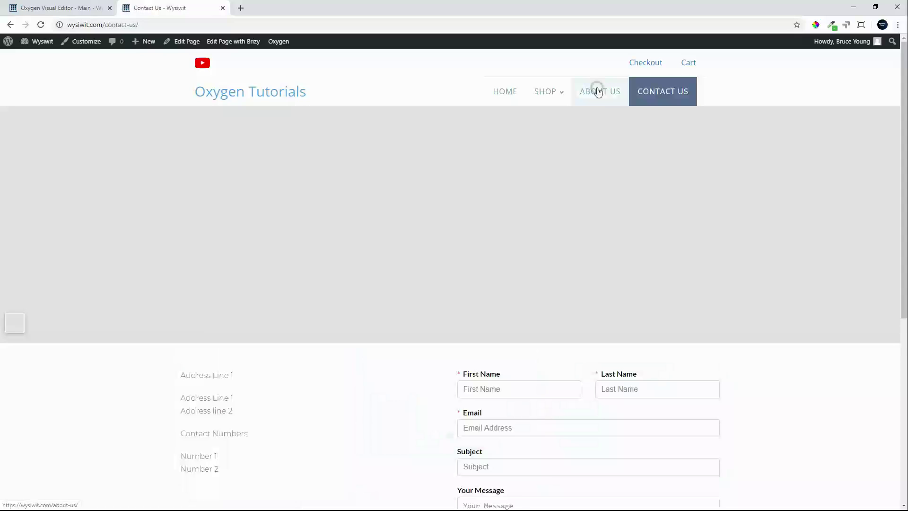
pyautogui.click(597, 91)
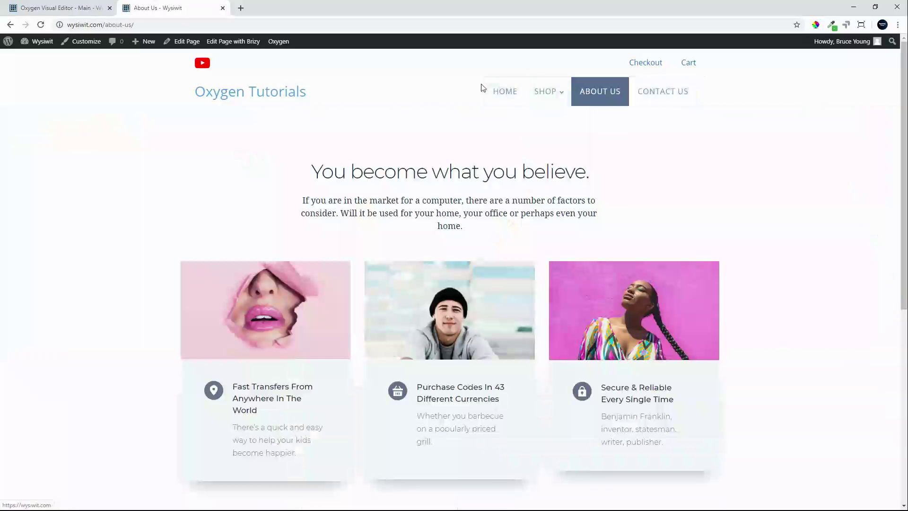
pyautogui.click(497, 91)
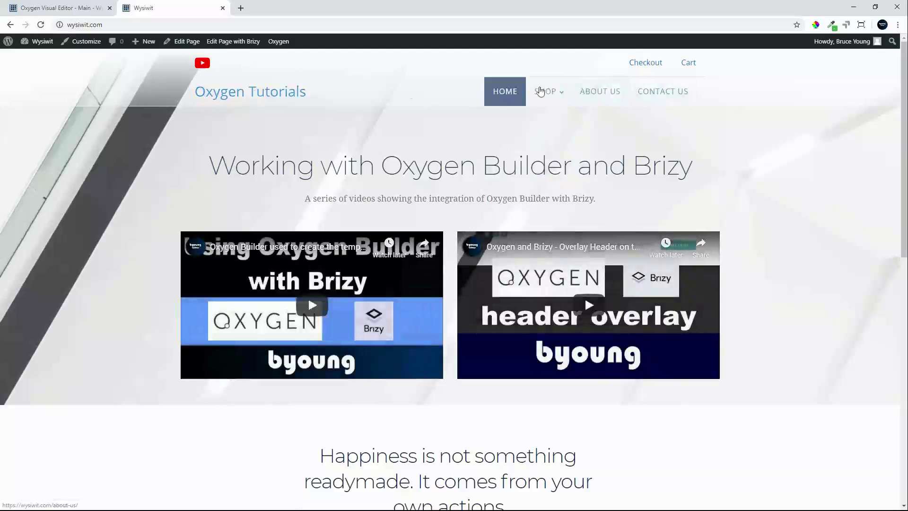
# Open the Music and then the Accessories category pages from the Shop menu.
pyautogui.moveTo(547, 91)
pyautogui.moveTo(574, 149)
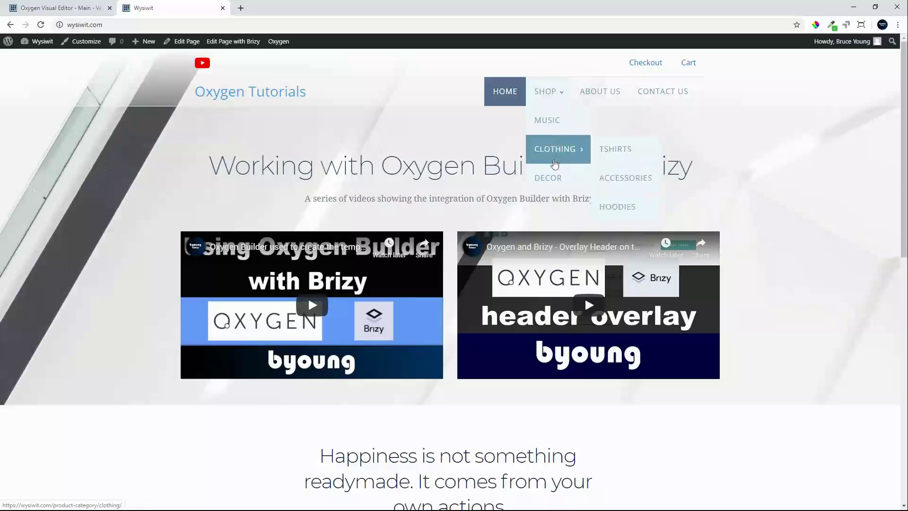
pyautogui.click(548, 124)
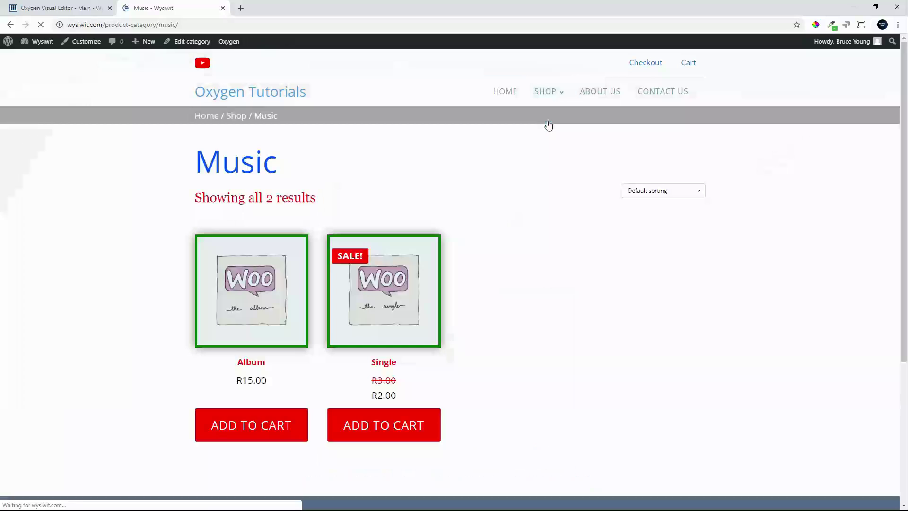
pyautogui.moveTo(554, 89)
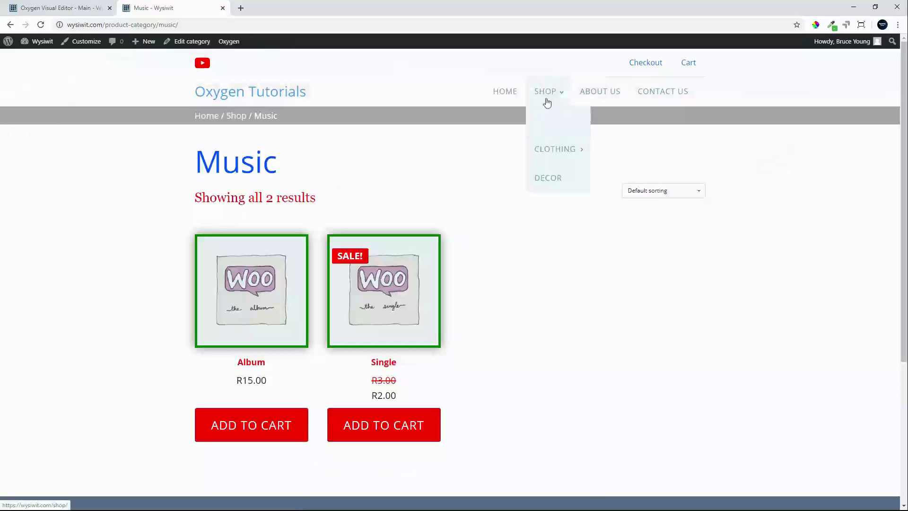
pyautogui.moveTo(553, 148)
pyautogui.click(621, 181)
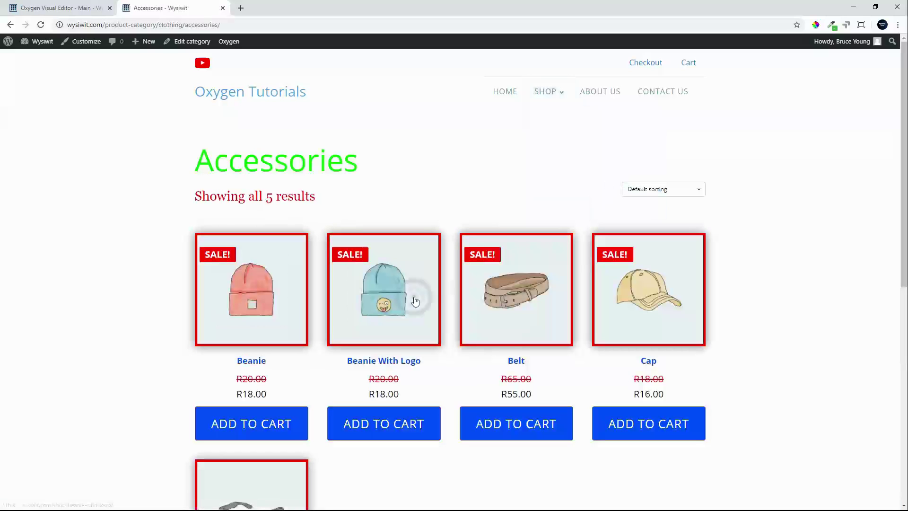
# View the Beanie With Logo product page, then go to the Music category page.
pyautogui.click(416, 300)
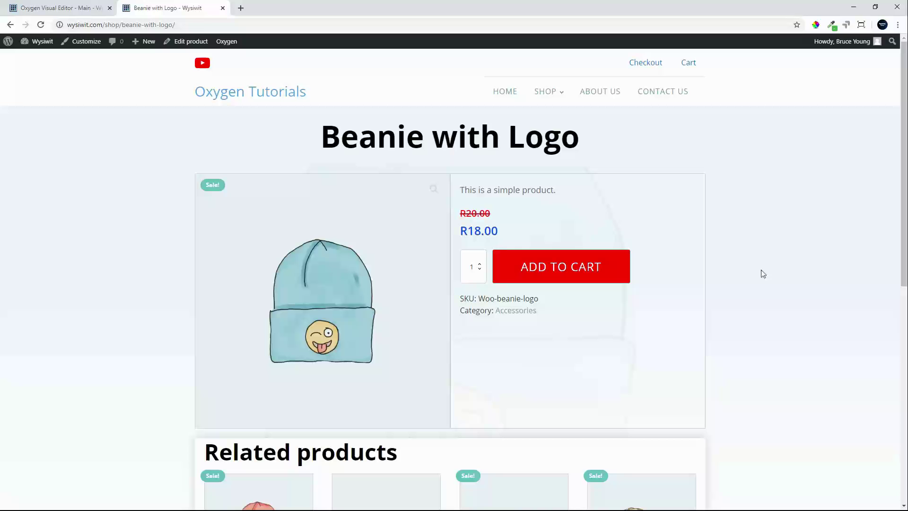
pyautogui.scroll(-2, 779, 278)
pyautogui.scroll(-7, 781, 280)
pyautogui.scroll(9, 780, 279)
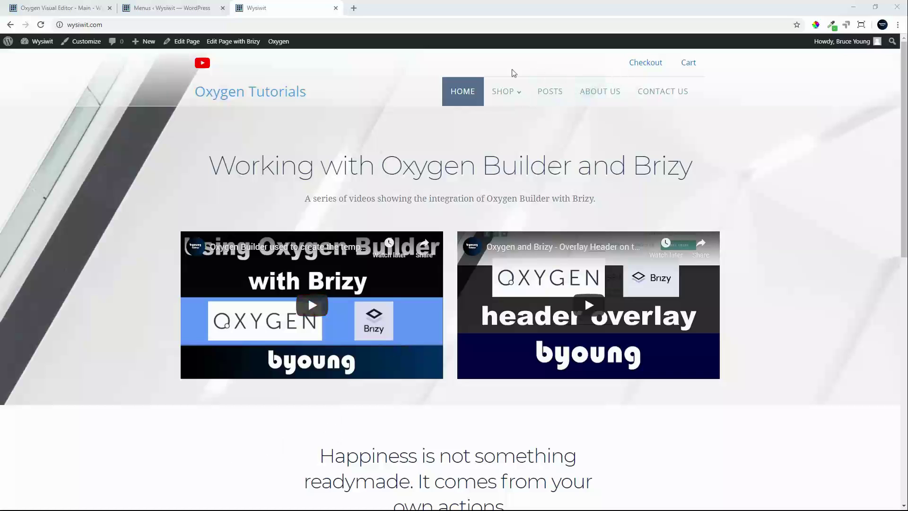
pyautogui.moveTo(505, 87)
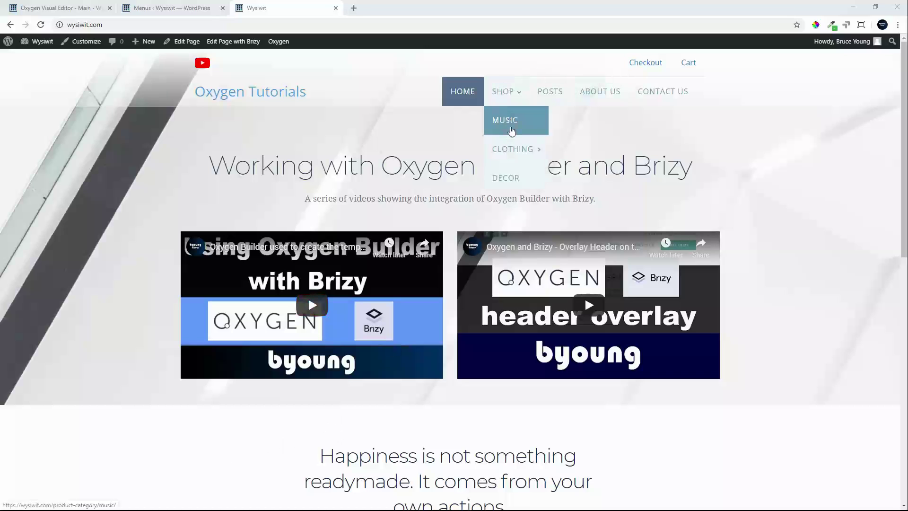
pyautogui.click(512, 130)
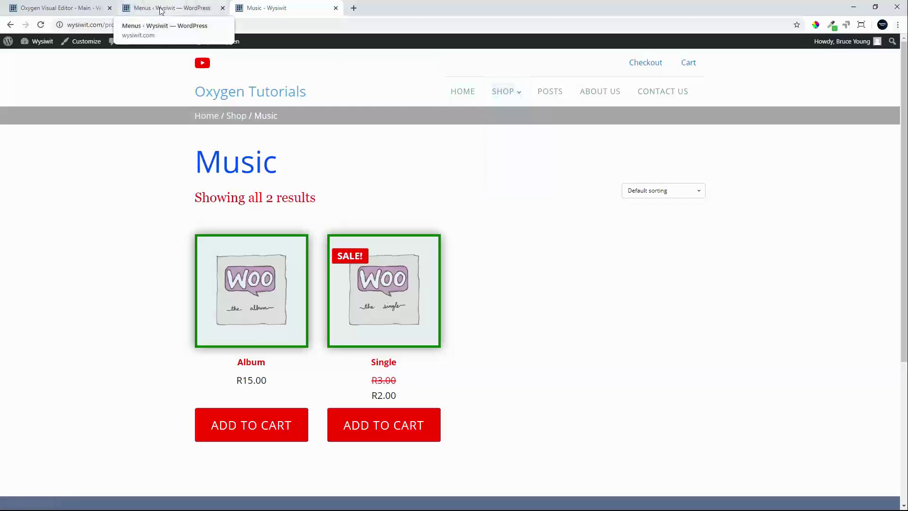
# Back in the editor, set the menu's hover background to the dark blue Secondary colour.
pyautogui.click(64, 9)
pyautogui.click(506, 108)
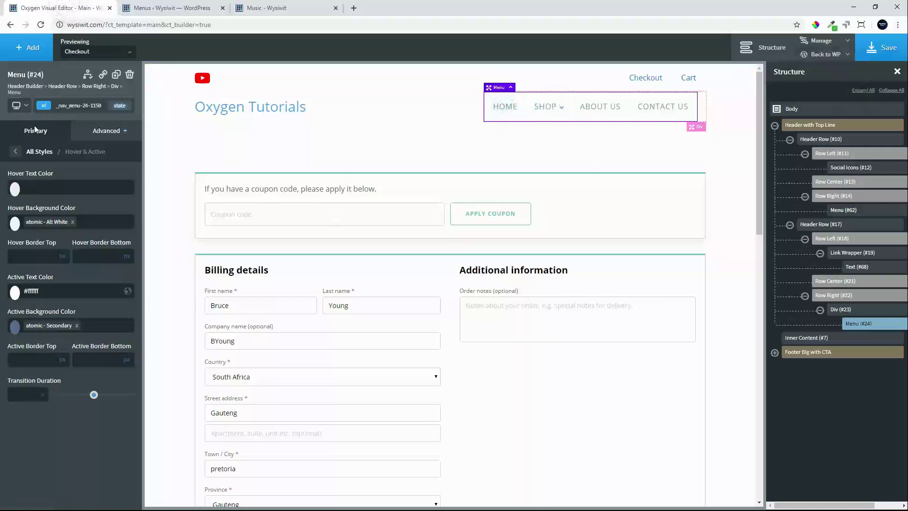
pyautogui.click(15, 156)
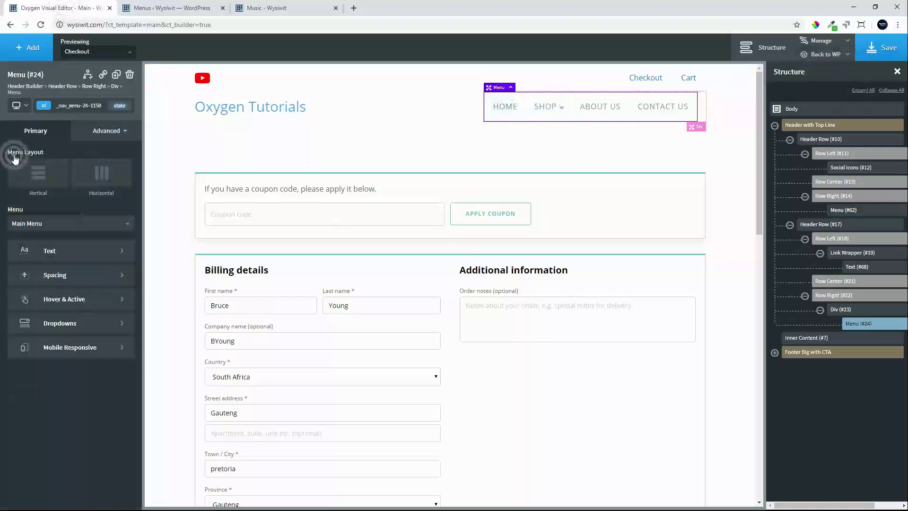
pyautogui.click(101, 306)
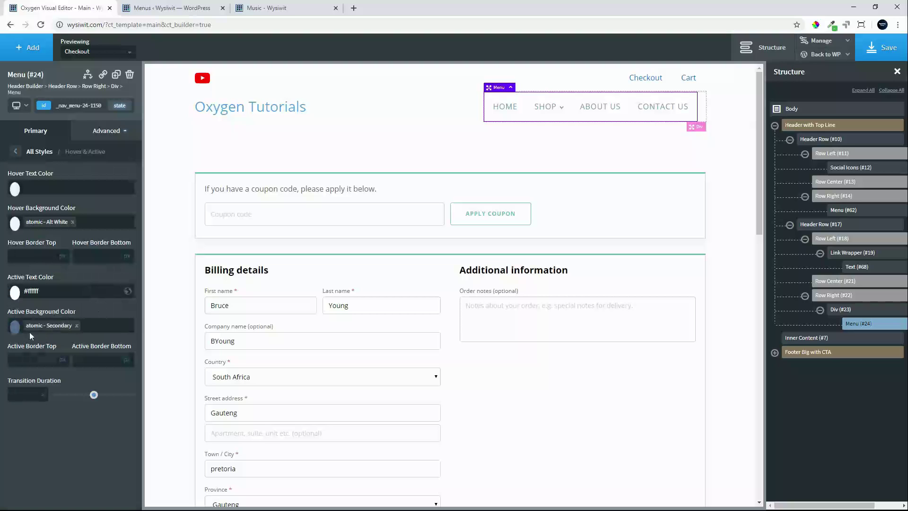
pyautogui.click(15, 223)
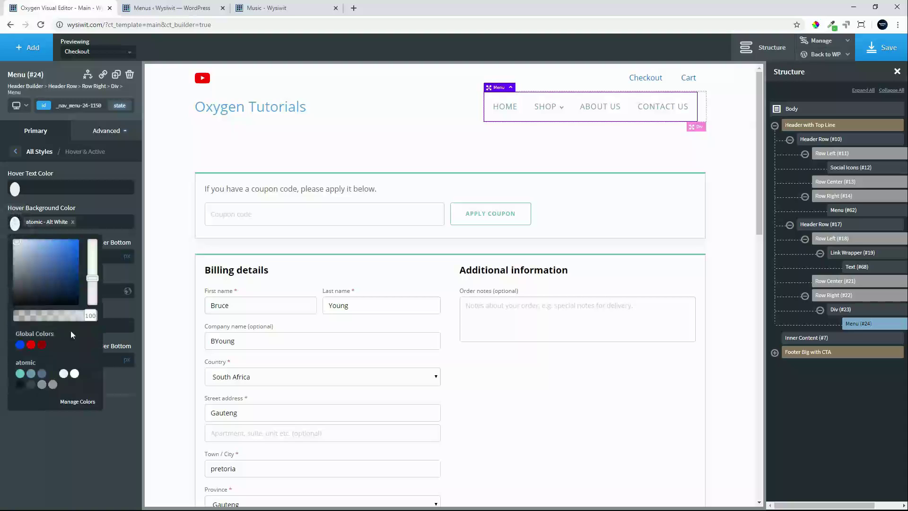
pyautogui.click(42, 374)
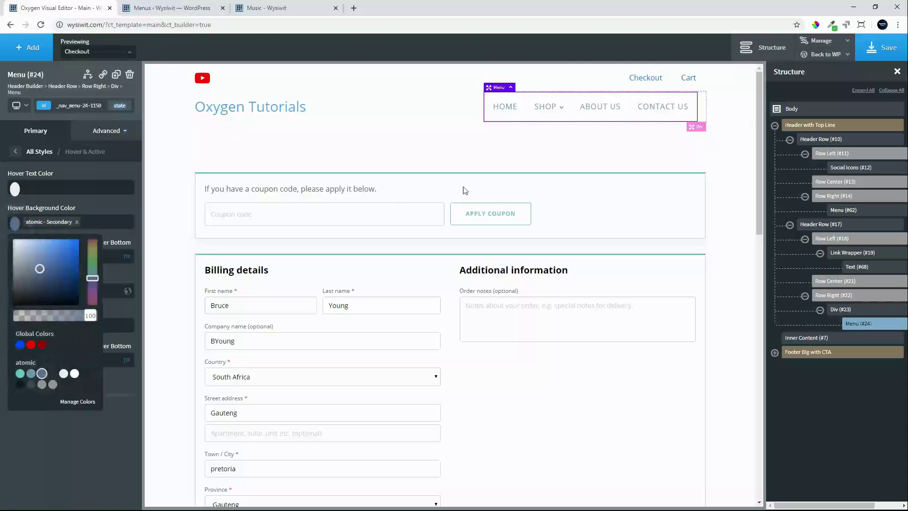
# Set the menu's hover text colour to white and save the template.
pyautogui.moveTo(544, 111)
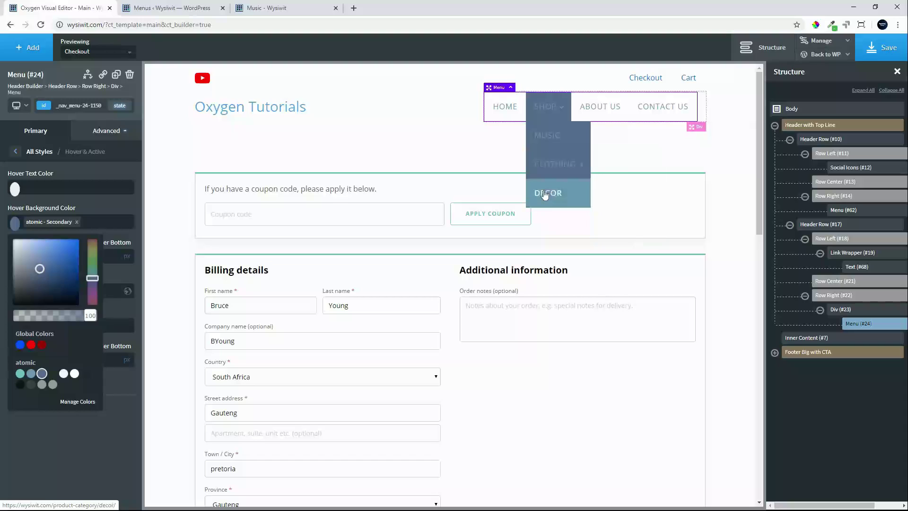
pyautogui.click(15, 188)
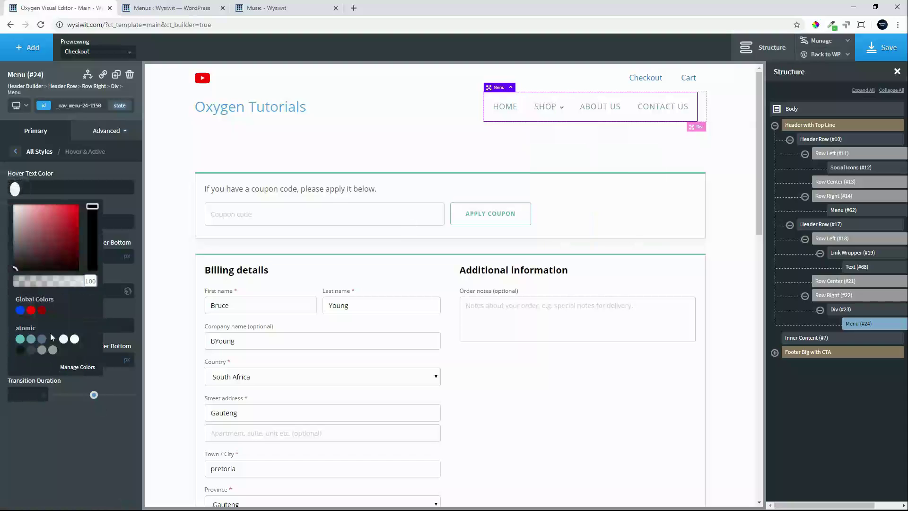
pyautogui.click(74, 339)
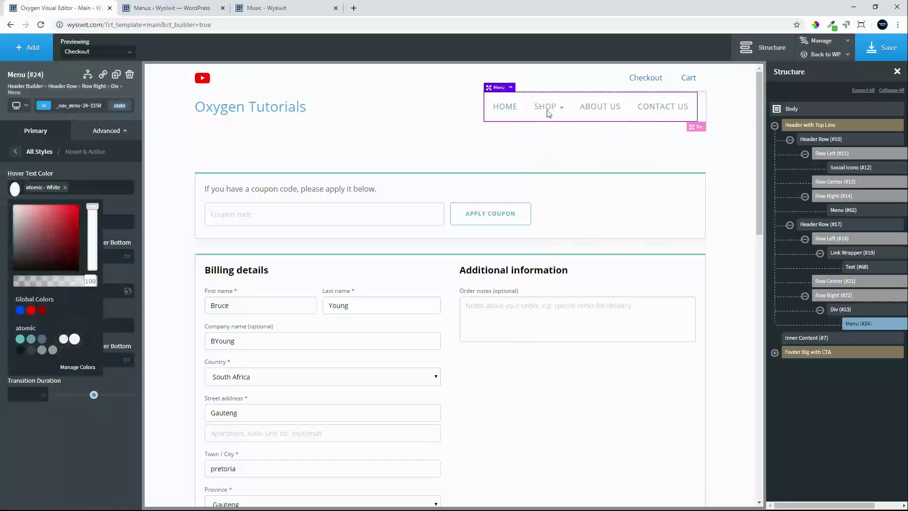
pyautogui.moveTo(547, 113)
pyautogui.moveTo(549, 163)
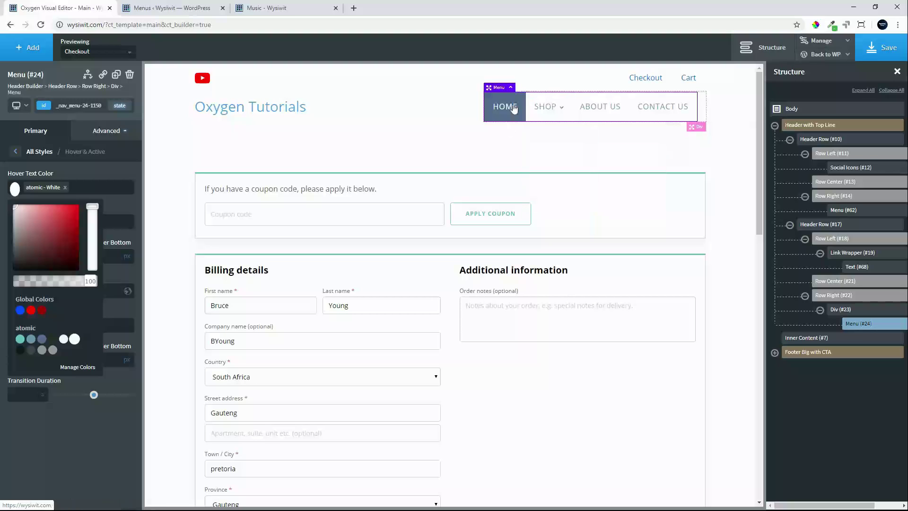
pyautogui.click(881, 48)
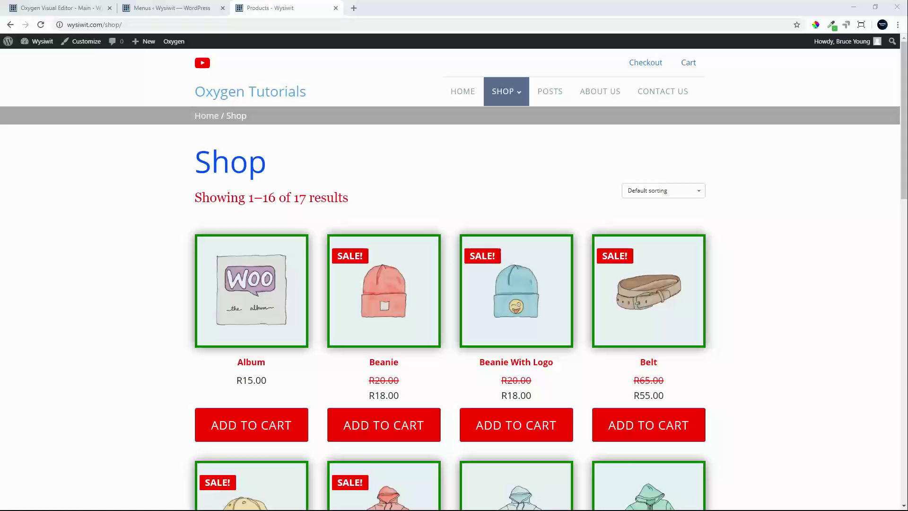
# Check the header on the live Posts, Tshirts category, Cart and Checkout pages.
pyautogui.click(548, 94)
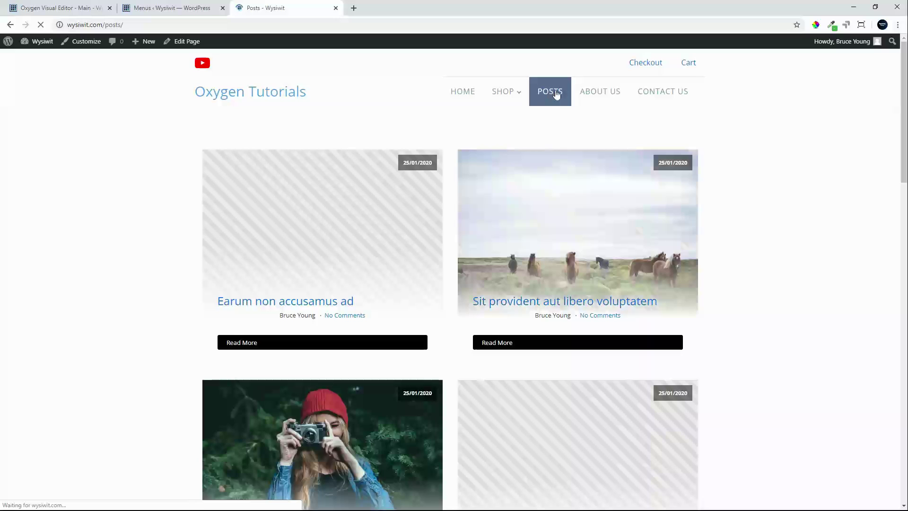
pyautogui.moveTo(522, 94)
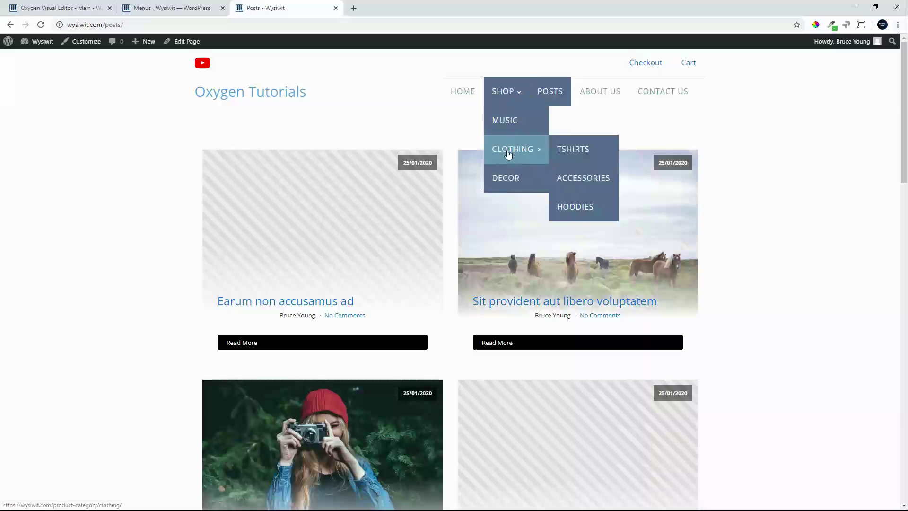
pyautogui.moveTo(513, 152)
pyautogui.click(583, 157)
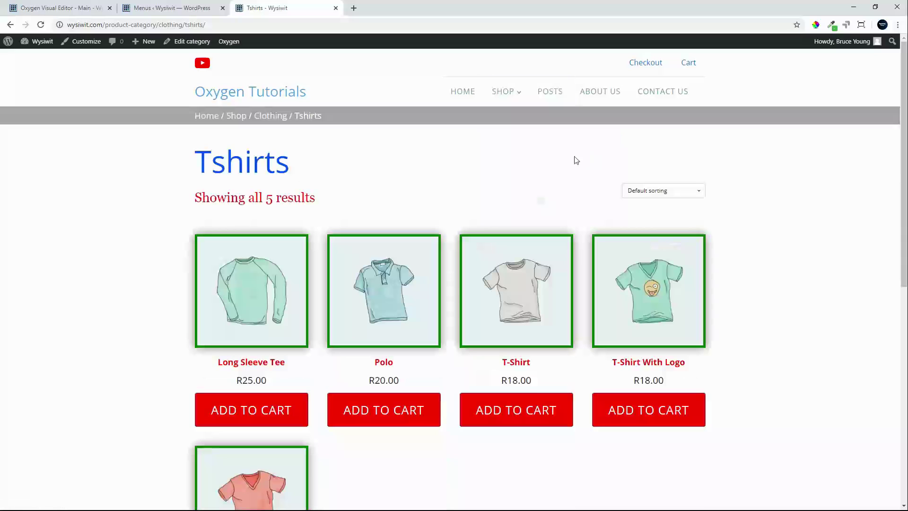
pyautogui.moveTo(503, 95)
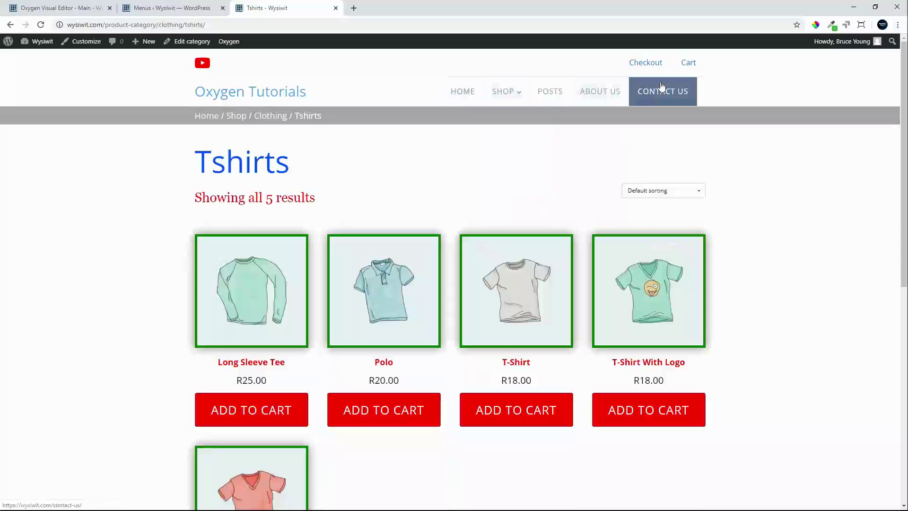
pyautogui.click(689, 63)
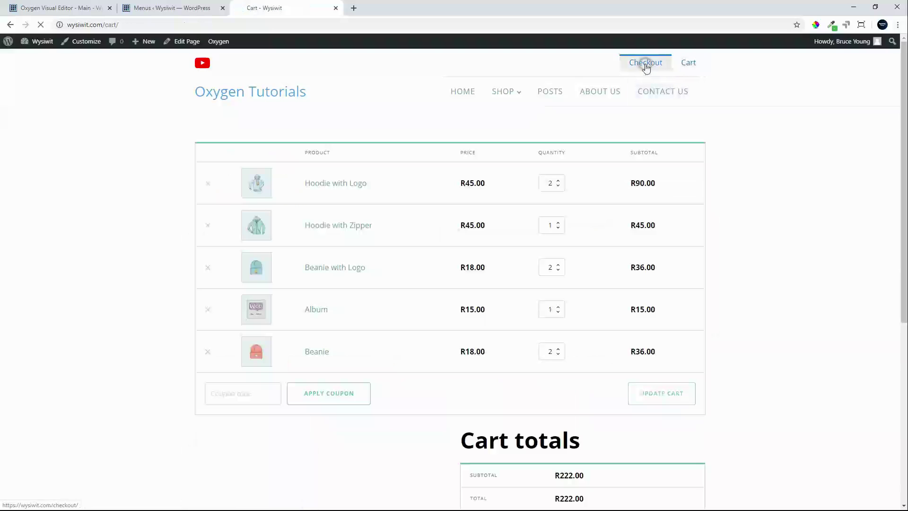
pyautogui.click(646, 67)
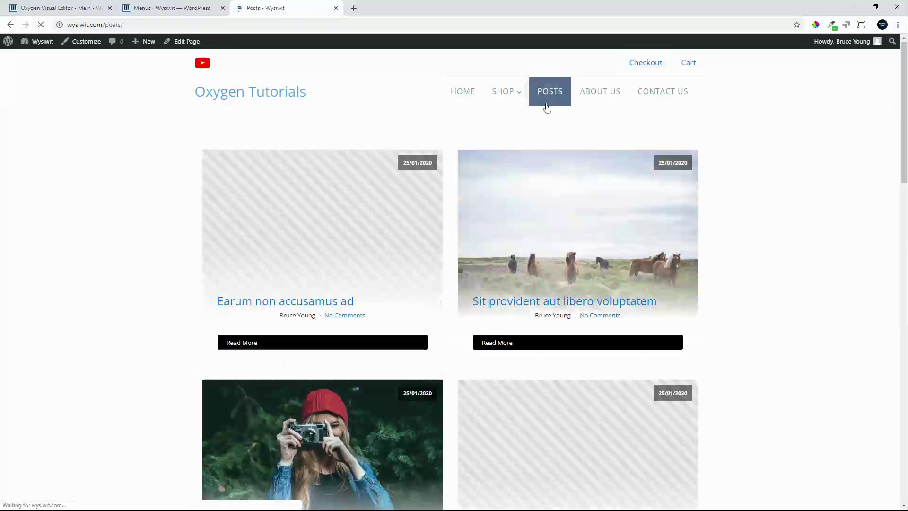
# Open the horses post, then the camera photo post and the Porro ratione natus unde post.
pyautogui.click(576, 197)
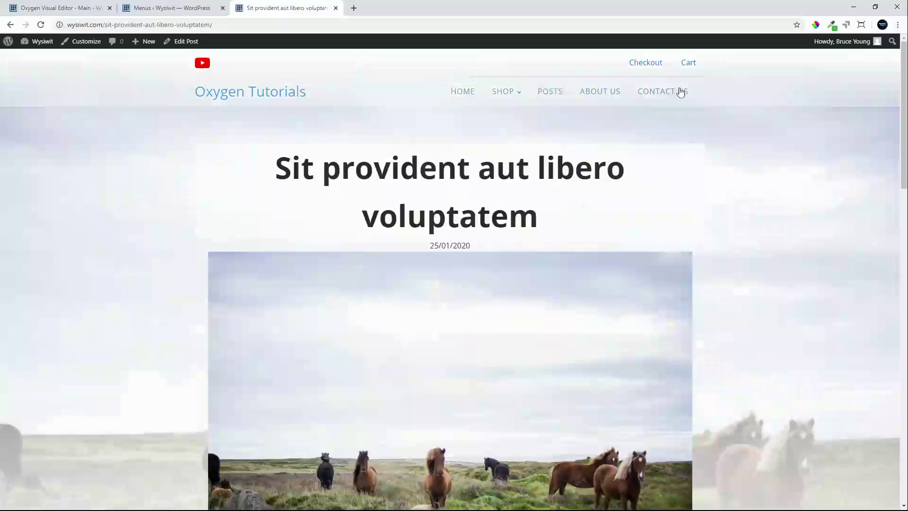
pyautogui.click(554, 100)
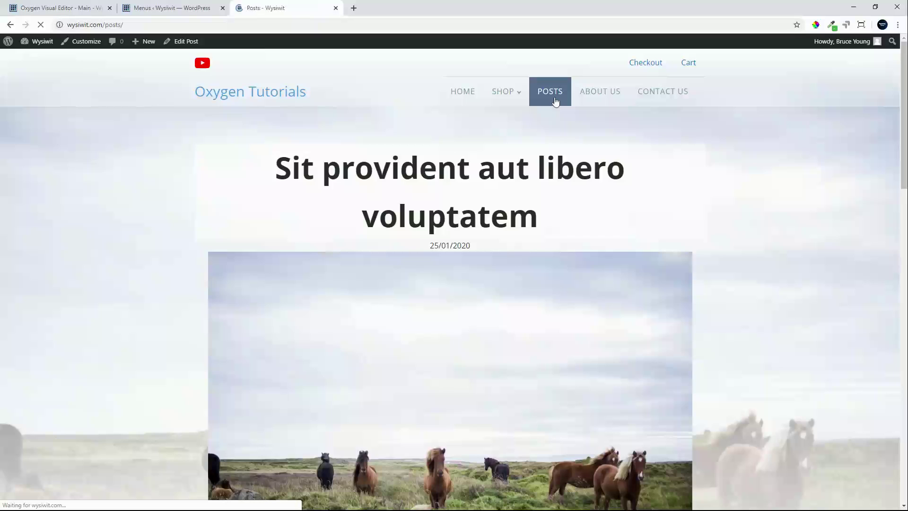
pyautogui.scroll(-6, 532, 261)
pyautogui.scroll(-1, 531, 264)
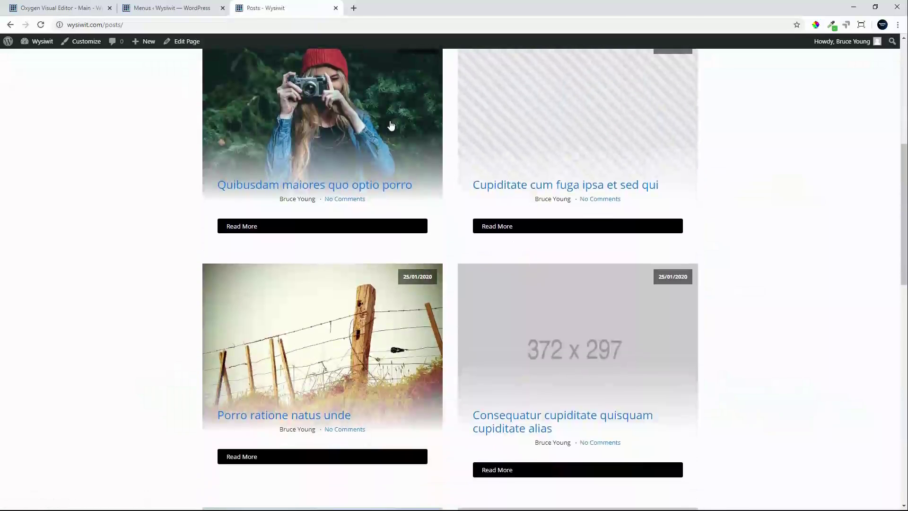
pyautogui.click(391, 123)
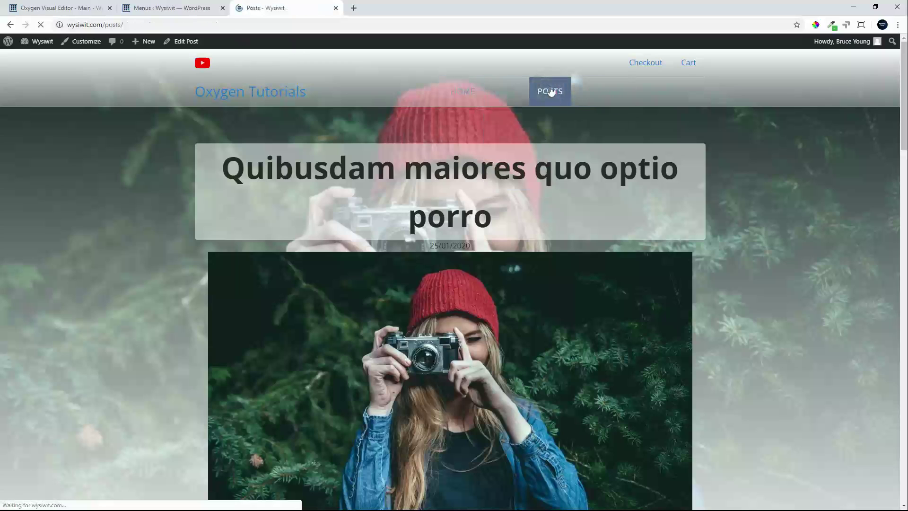
pyautogui.scroll(-8, 470, 184)
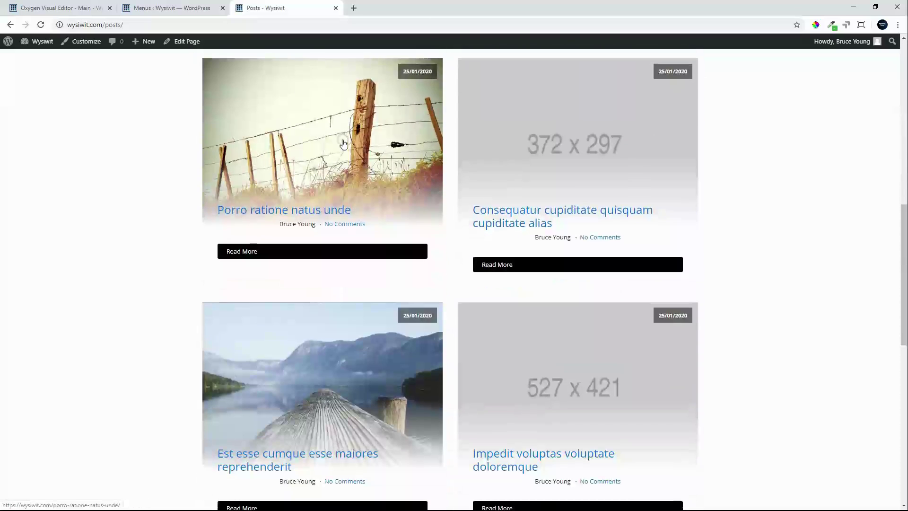
pyautogui.click(344, 144)
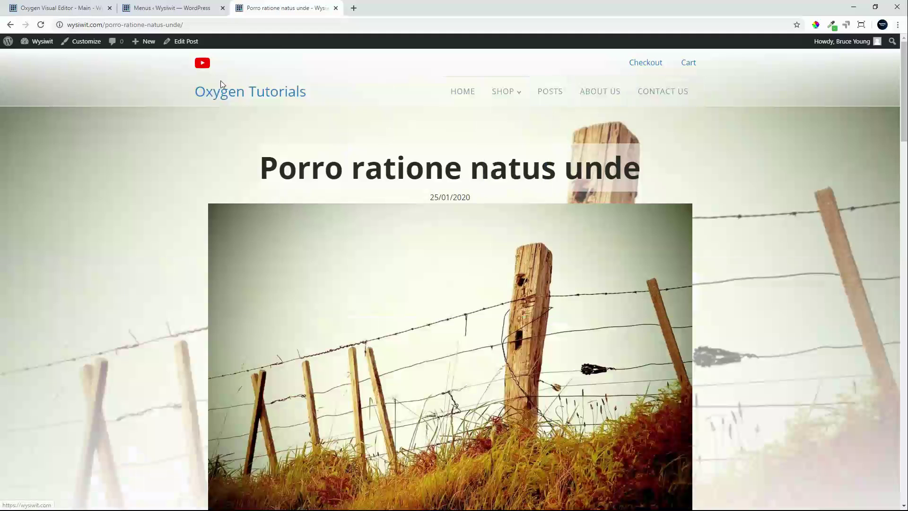
# Open the lake-and-dock post, then the Quibusdam maiores quo optio porro post.
pyautogui.click(544, 96)
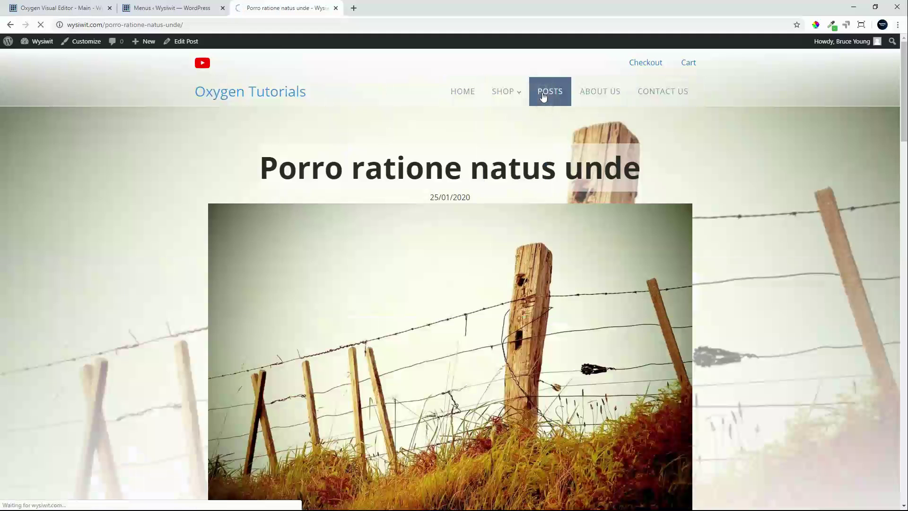
pyautogui.scroll(-15, 416, 344)
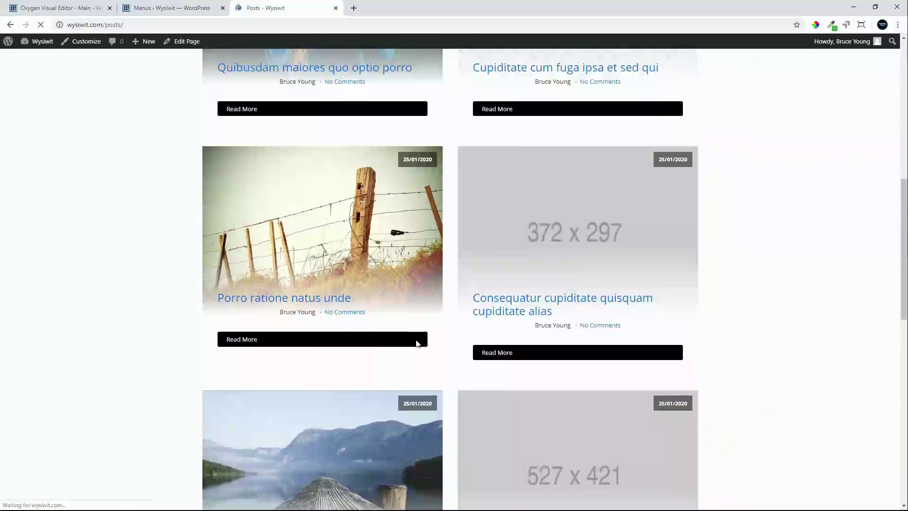
pyautogui.scroll(-2, 423, 339)
pyautogui.click(326, 154)
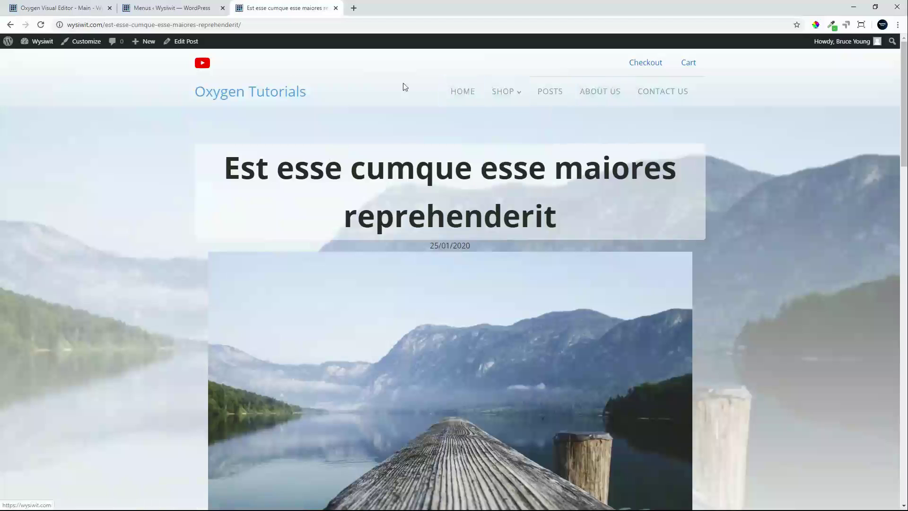
pyautogui.click(552, 88)
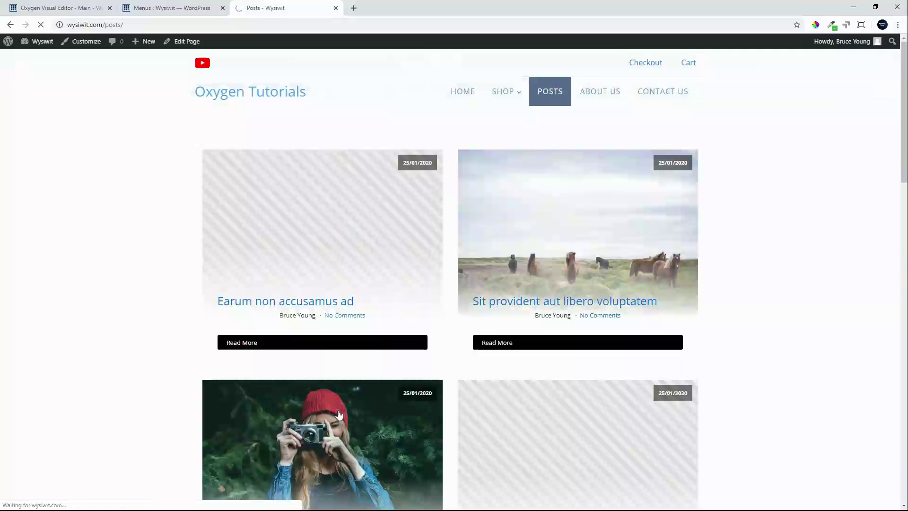
pyautogui.click(339, 414)
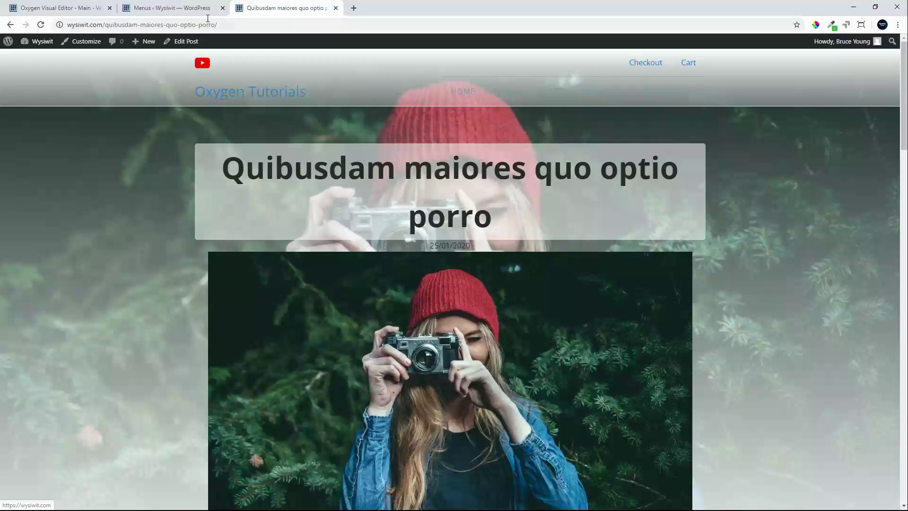
# In Advanced > Background, set the menu background to translucent white rgba(255,255,255,0.72).
pyautogui.click(40, 8)
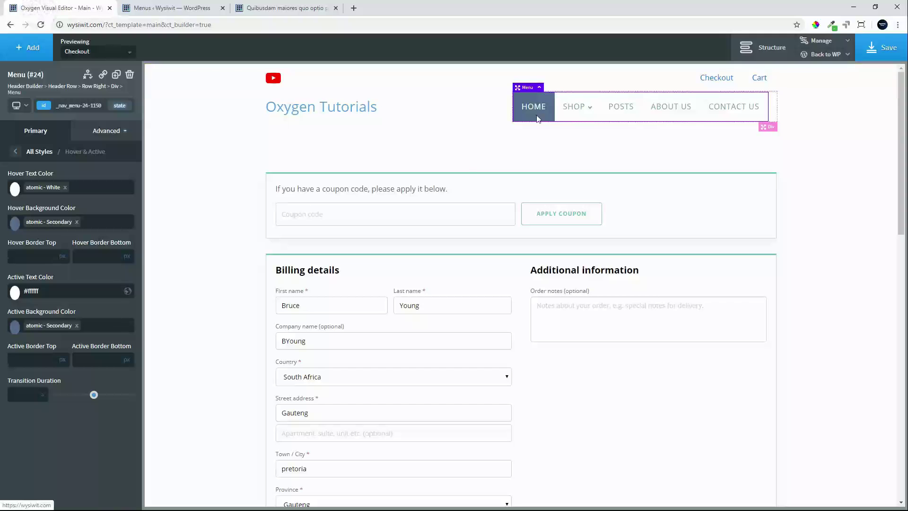
pyautogui.click(104, 134)
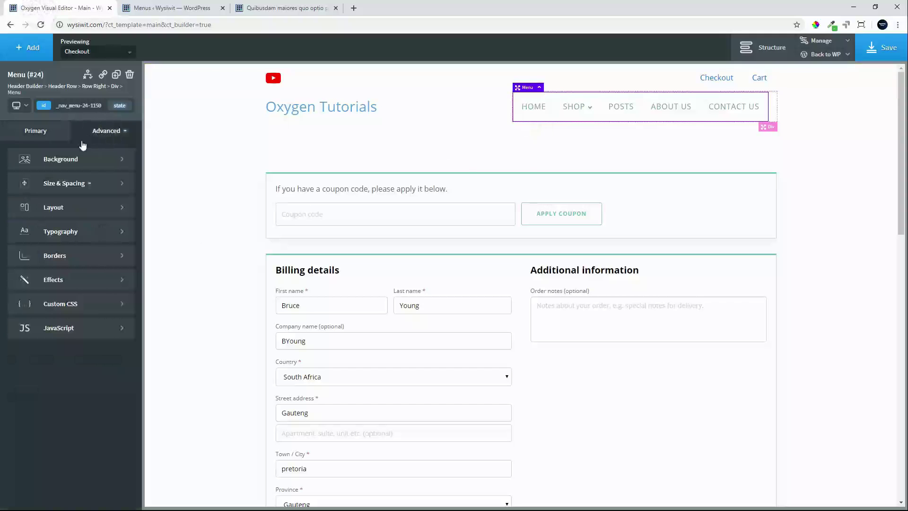
pyautogui.click(62, 162)
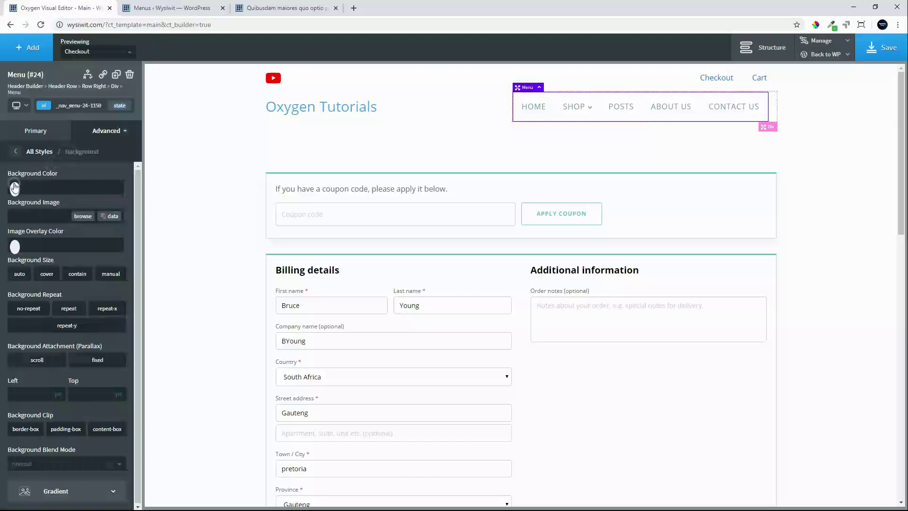
pyautogui.click(14, 187)
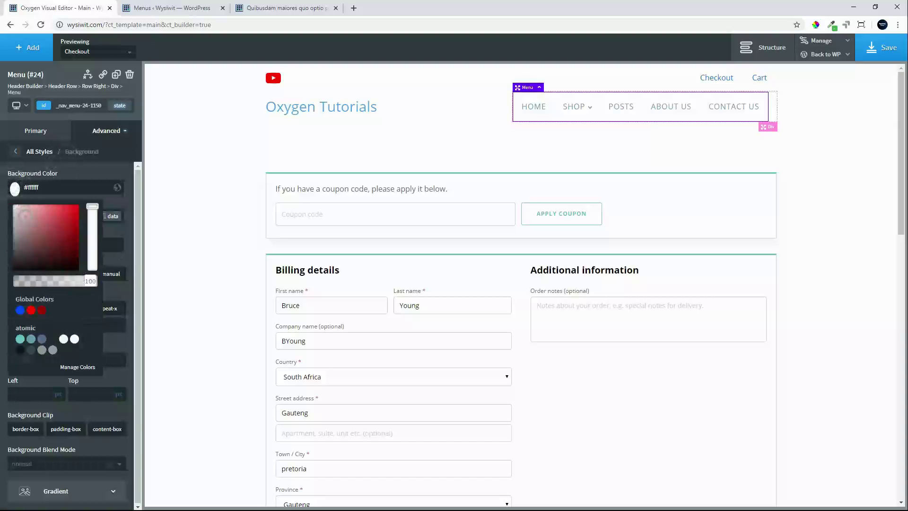
pyautogui.moveTo(91, 283); pyautogui.dragTo(72, 286)
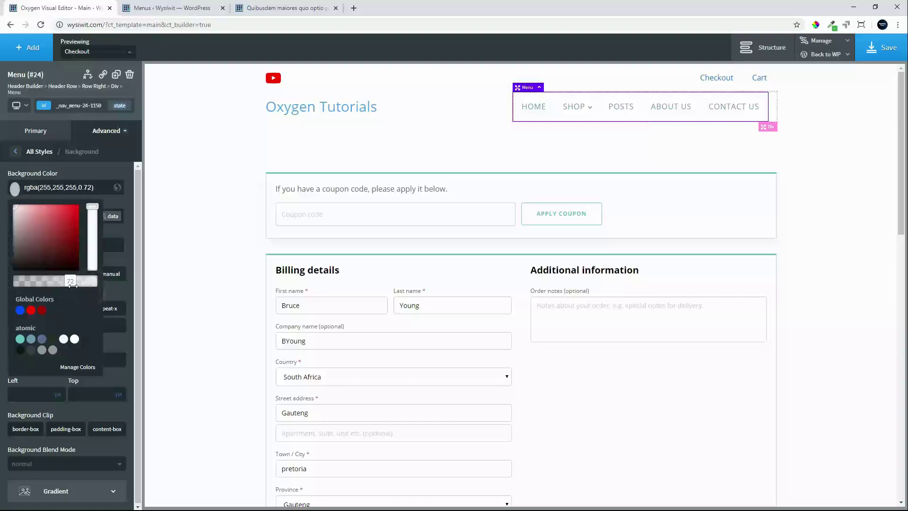
# Give the Oxygen Tutorials logo text 5px padding on all sides.
pyautogui.click(369, 106)
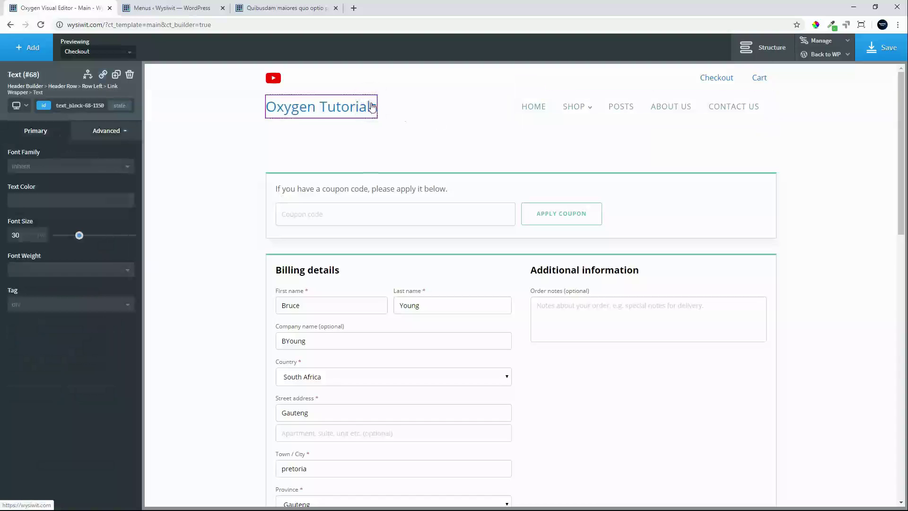
pyautogui.click(109, 135)
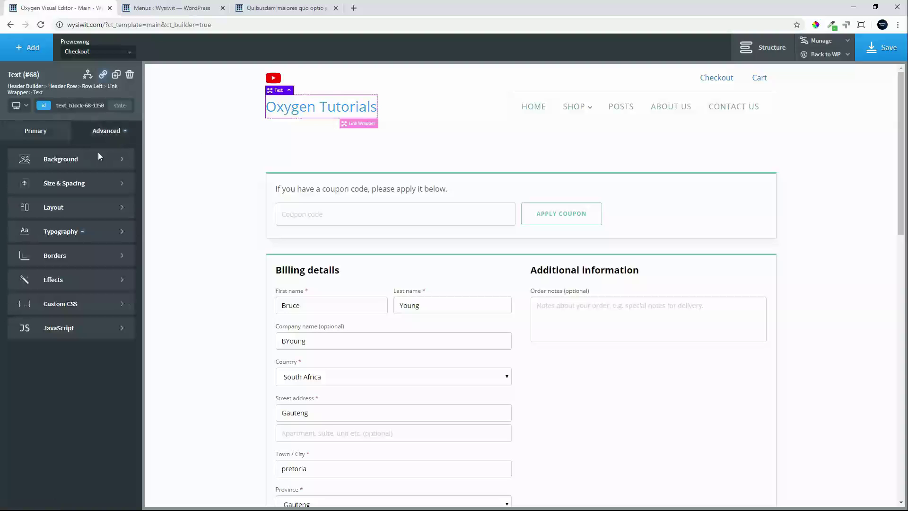
pyautogui.click(80, 186)
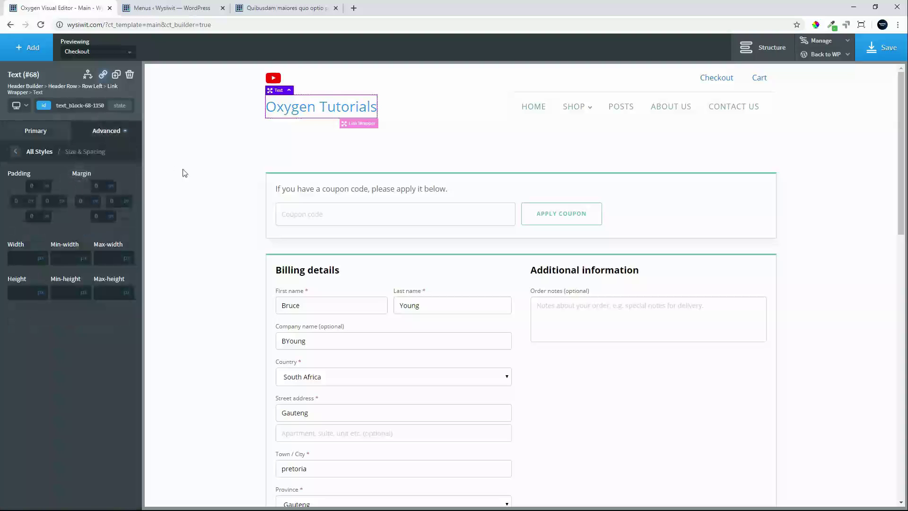
pyautogui.click(38, 186)
pyautogui.write('5')
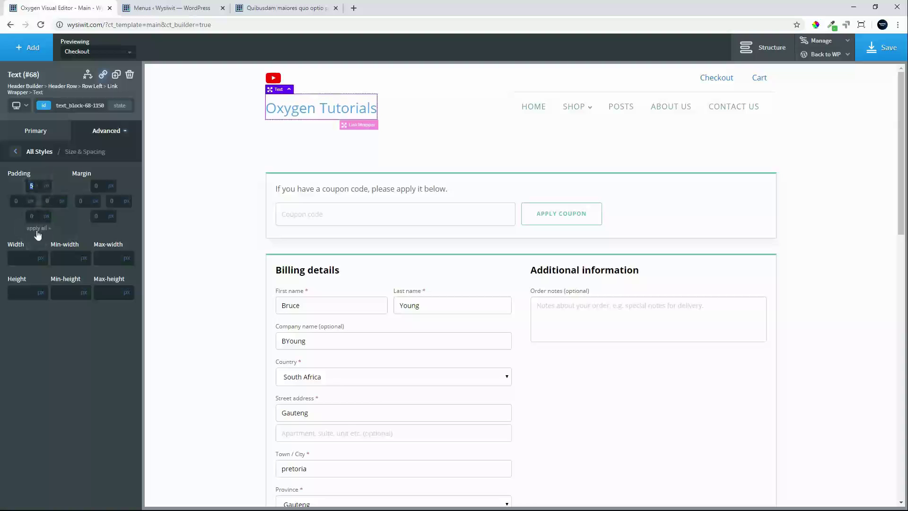
pyautogui.click(37, 230)
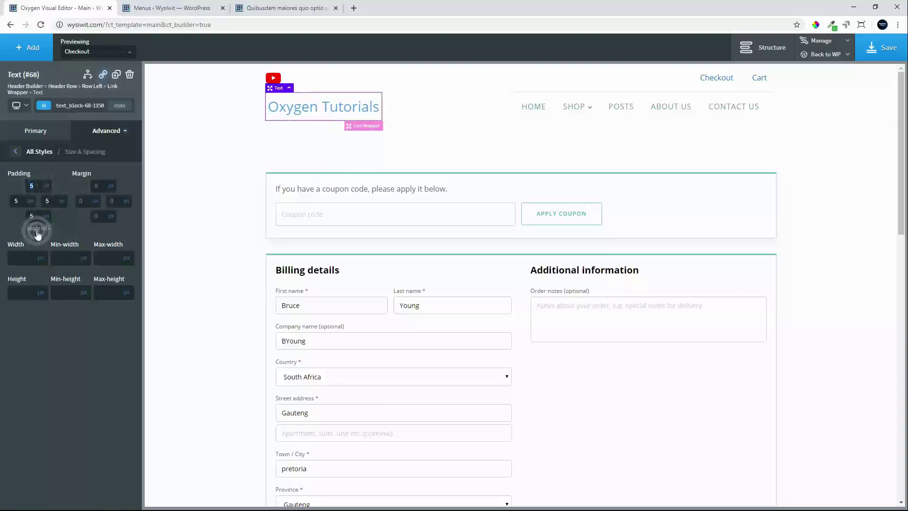
# Set the logo text background to translucent white, rgba(255,255,255,0.67).
pyautogui.click(17, 153)
pyautogui.click(33, 163)
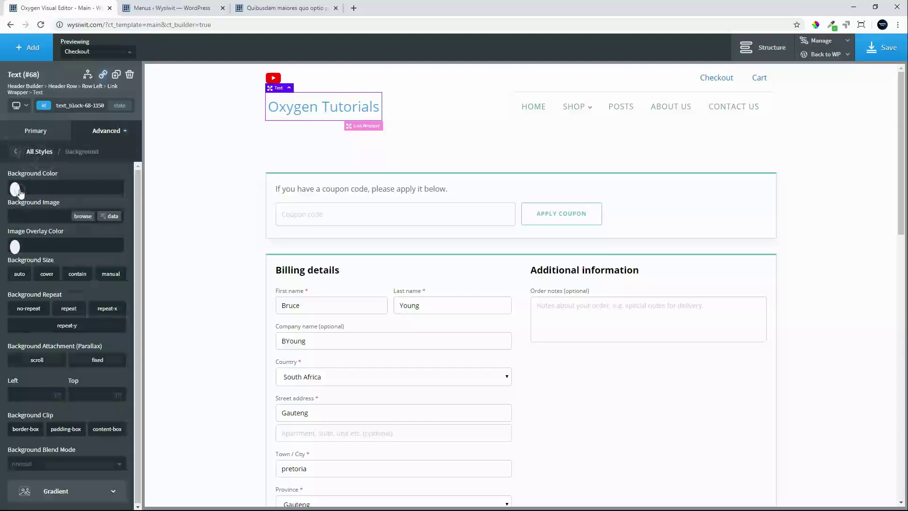
pyautogui.click(15, 189)
pyautogui.click(74, 340)
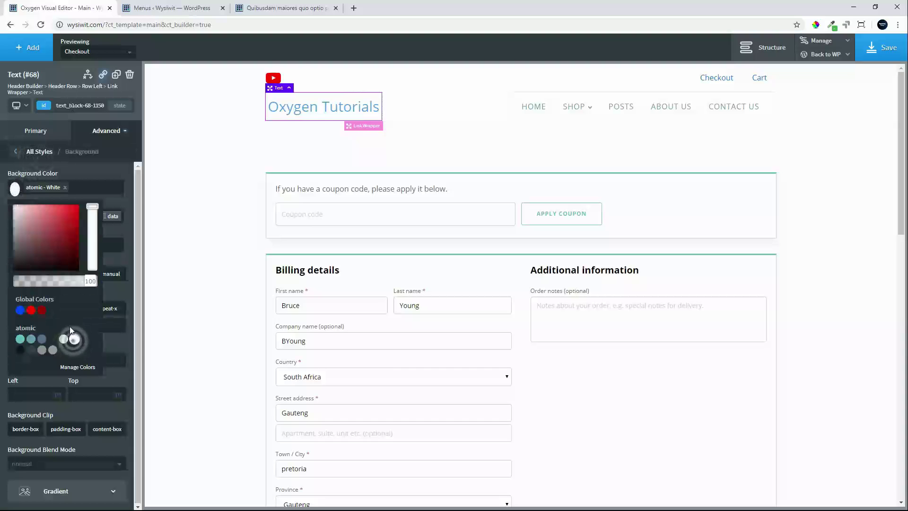
pyautogui.click(80, 172)
pyautogui.click(14, 189)
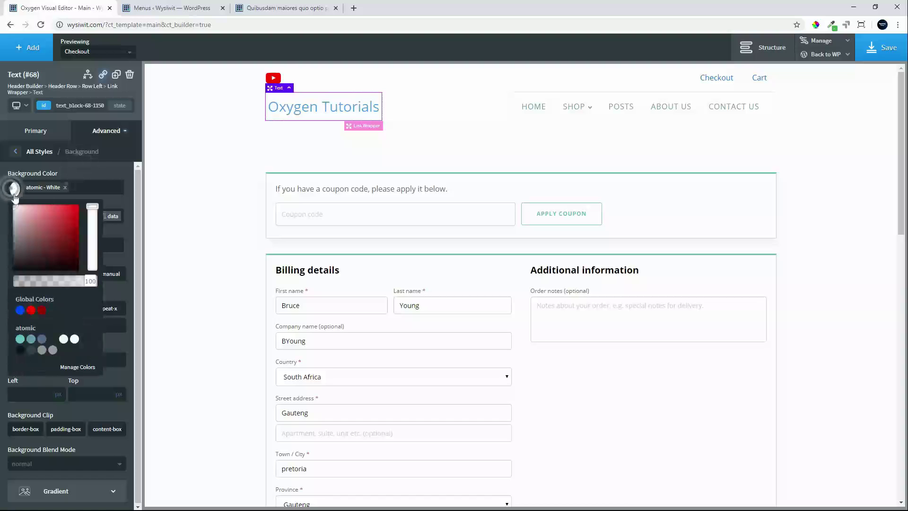
pyautogui.moveTo(91, 280); pyautogui.dragTo(64, 280)
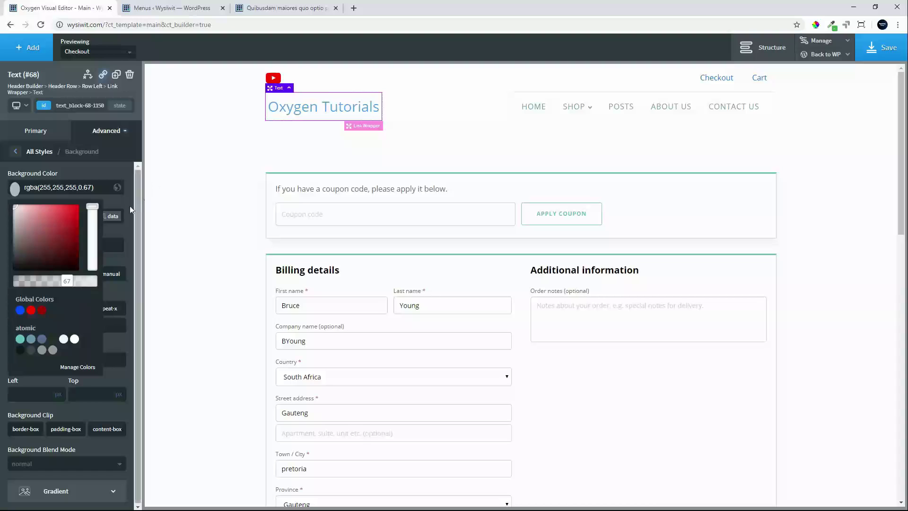
pyautogui.click(75, 166)
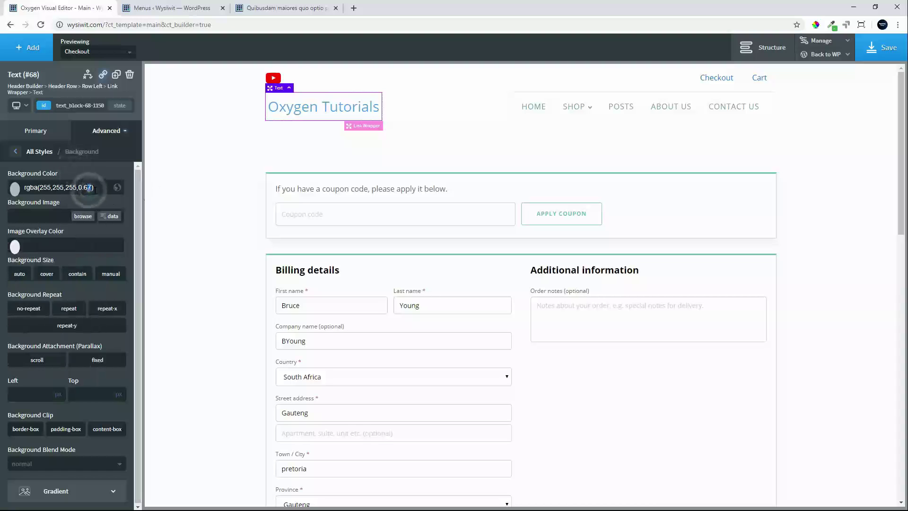
pyautogui.moveTo(85, 188); pyautogui.dragTo(94, 188)
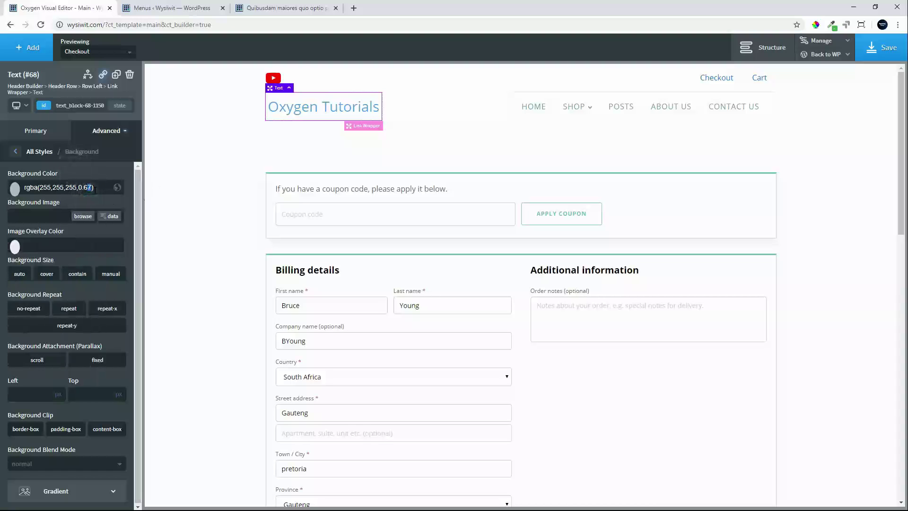
# Save the header, reload the live post, and check the Home and Posts pages.
pyautogui.click(881, 47)
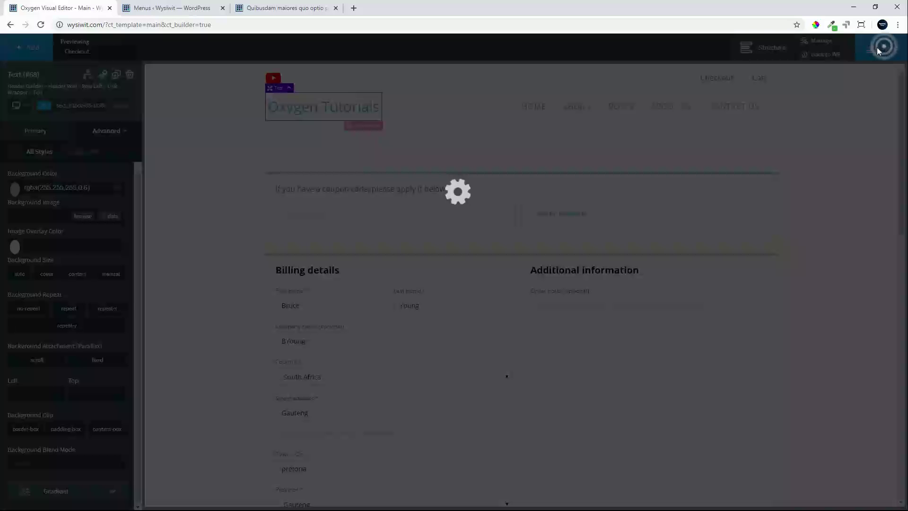
pyautogui.click(275, 10)
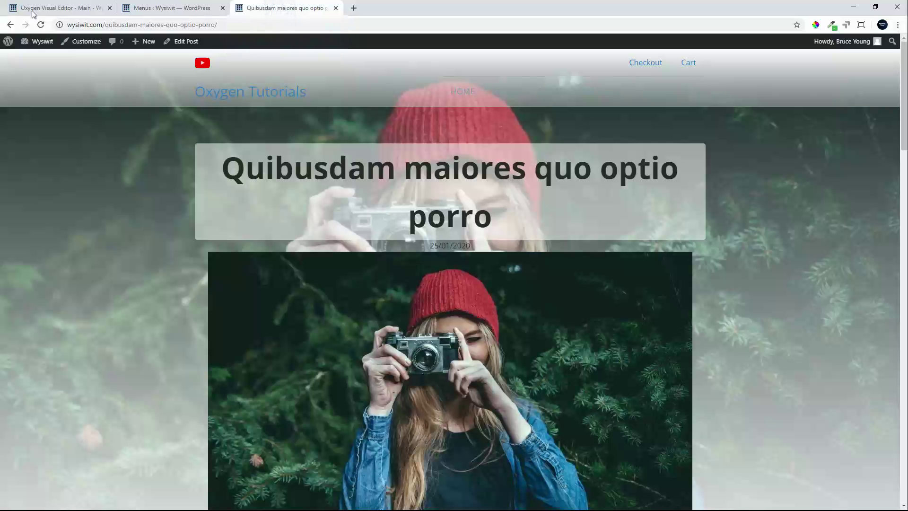
pyautogui.click(41, 25)
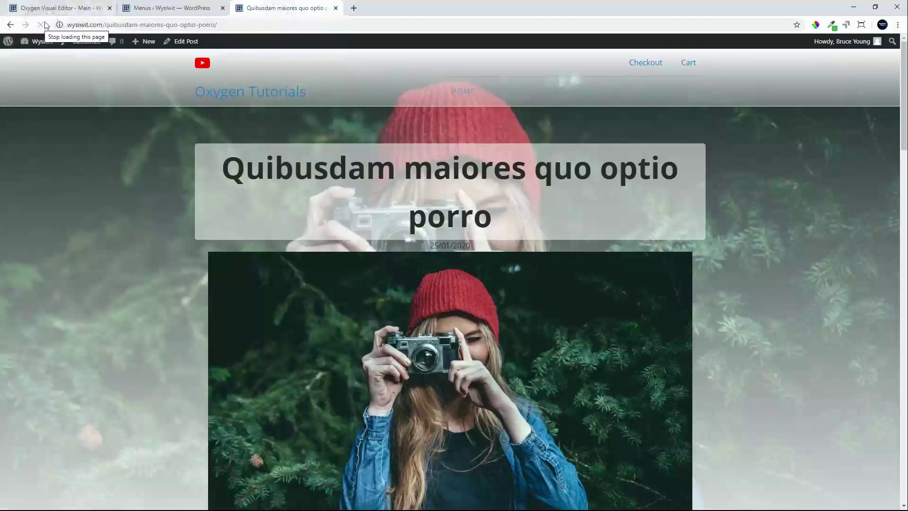
pyautogui.click(40, 27)
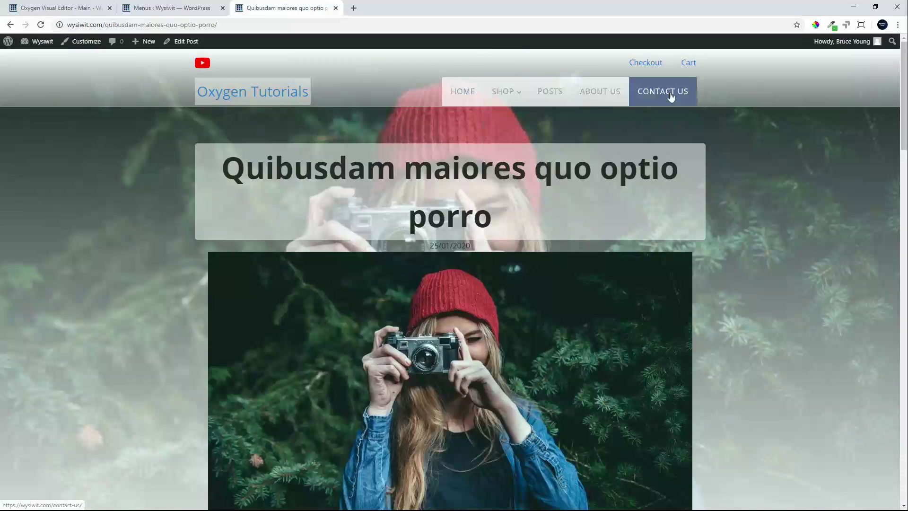
pyautogui.click(473, 92)
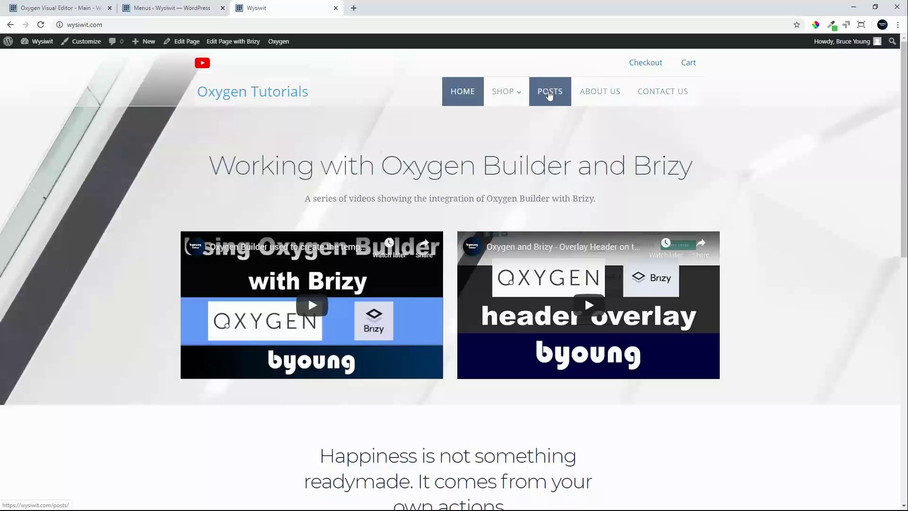
pyautogui.click(551, 94)
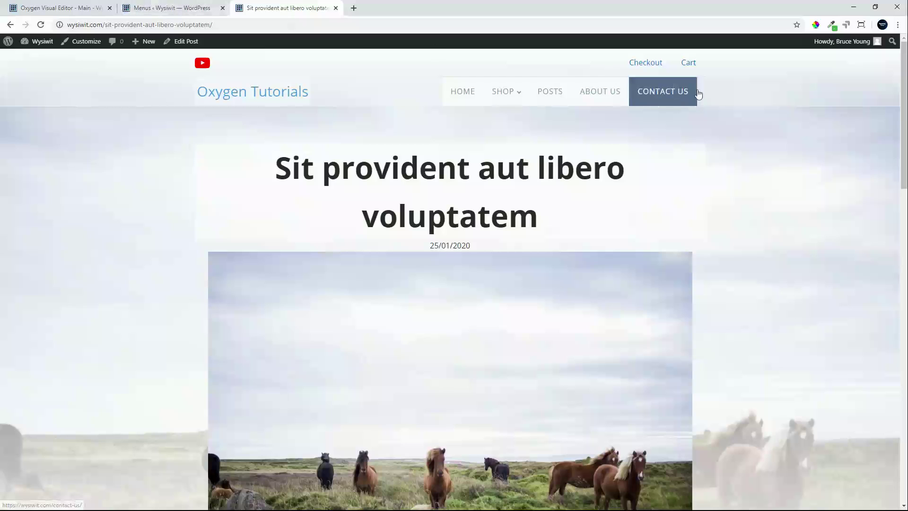
# Unset all borders on the menu container Div (#23) and save the template.
pyautogui.click(158, 8)
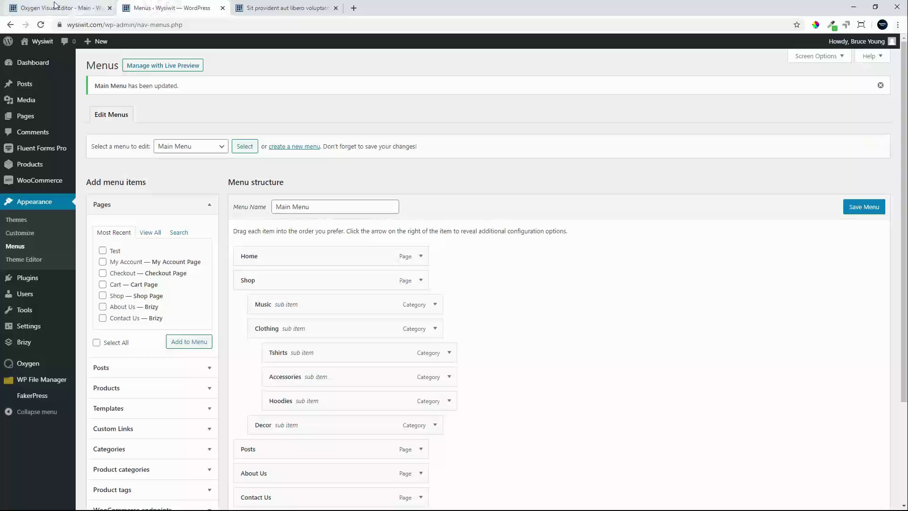
pyautogui.click(57, 8)
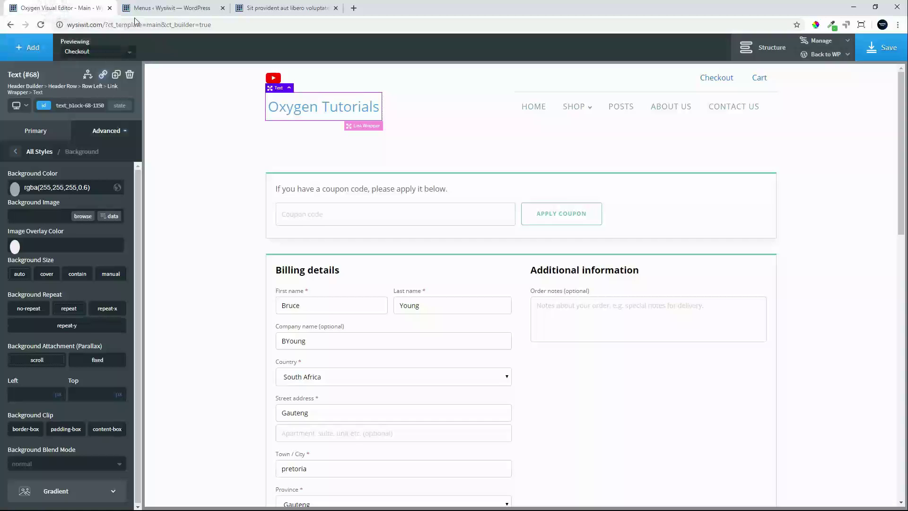
pyautogui.click(774, 104)
pyautogui.click(106, 124)
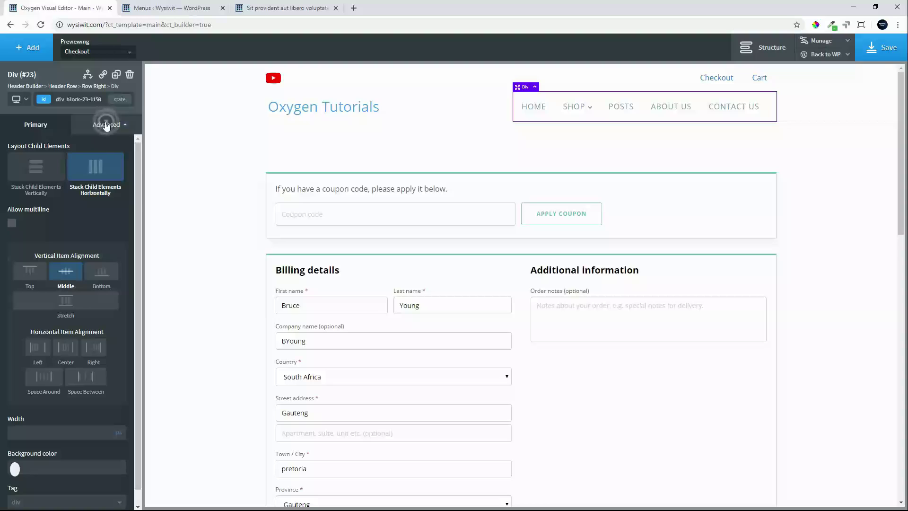
pyautogui.click(71, 248)
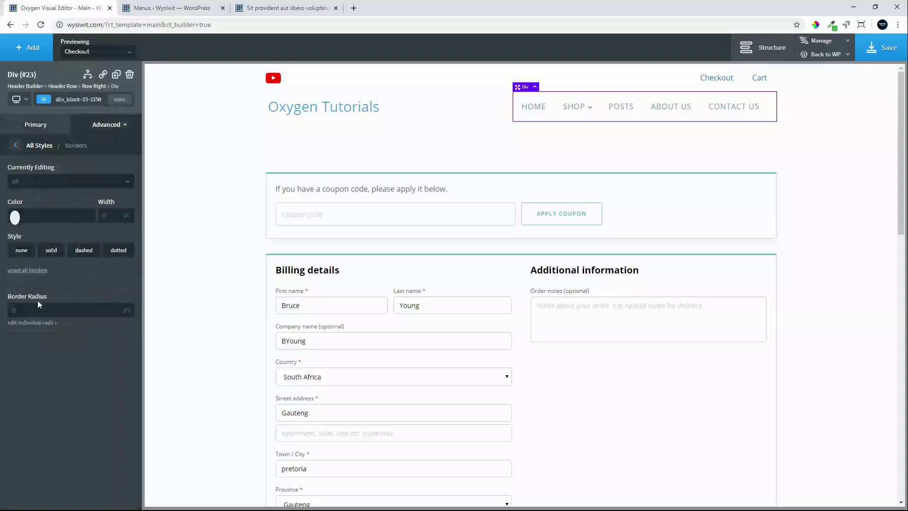
pyautogui.click(30, 273)
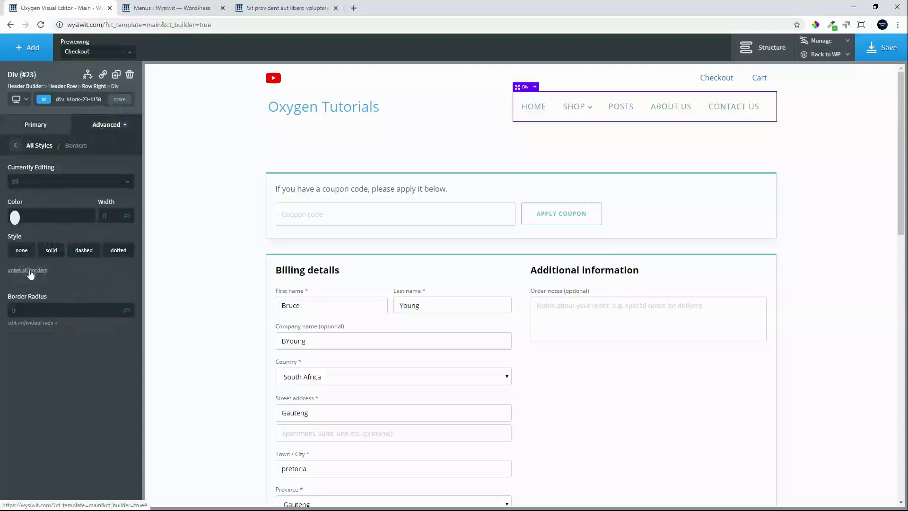
pyautogui.click(882, 47)
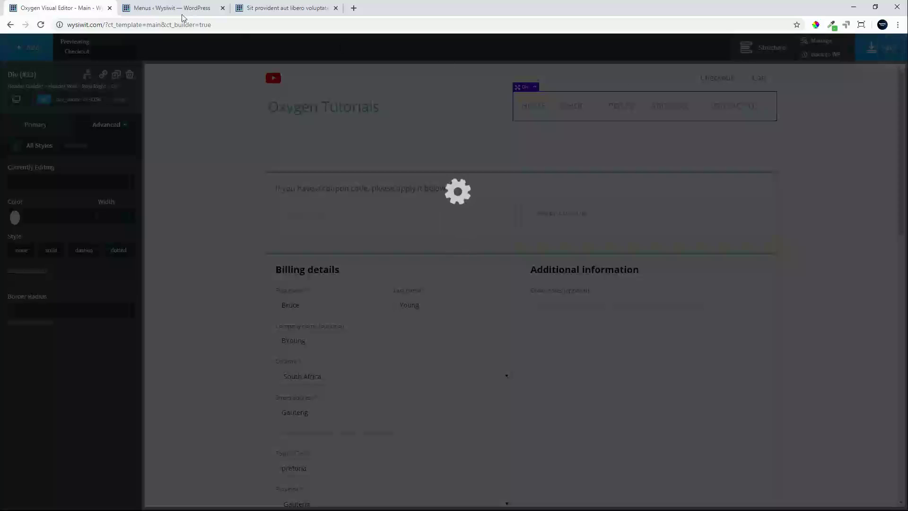
# Reload the live post, then visit the home, Posts and About Us pages to check the new header.
pyautogui.click(269, 7)
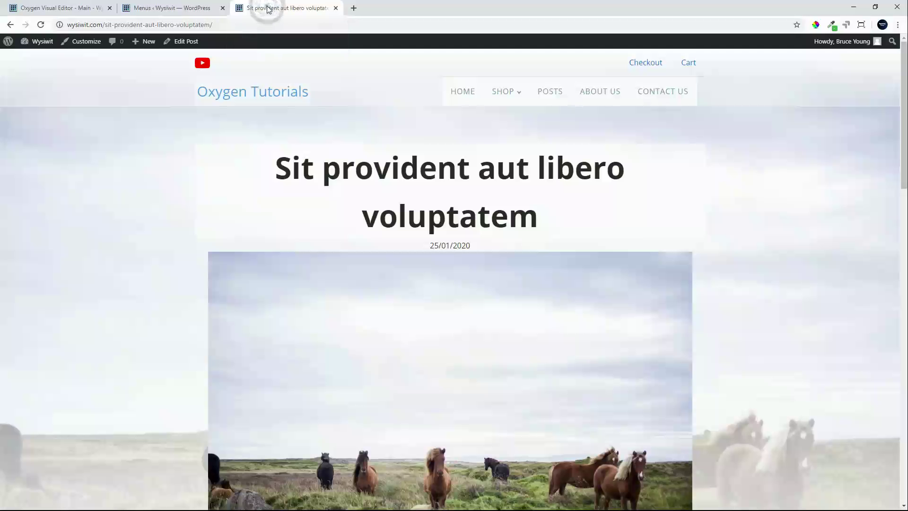
pyautogui.click(40, 25)
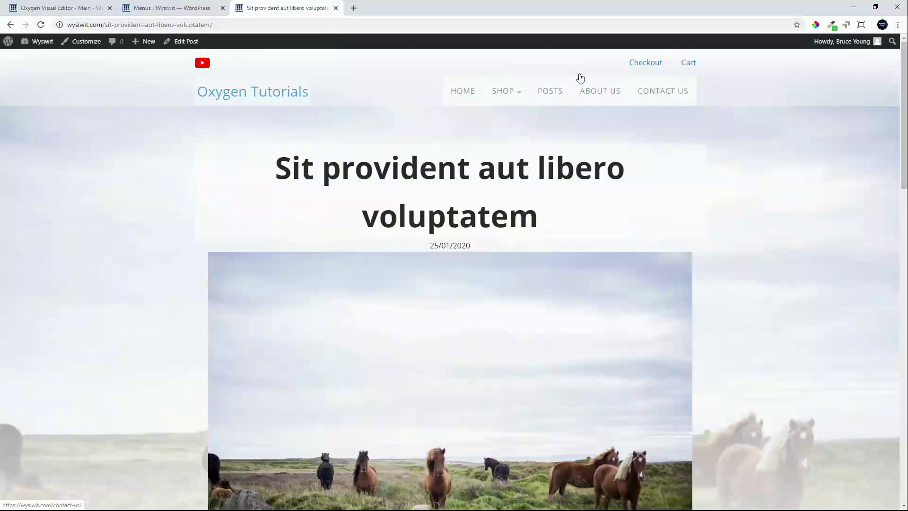
pyautogui.click(216, 90)
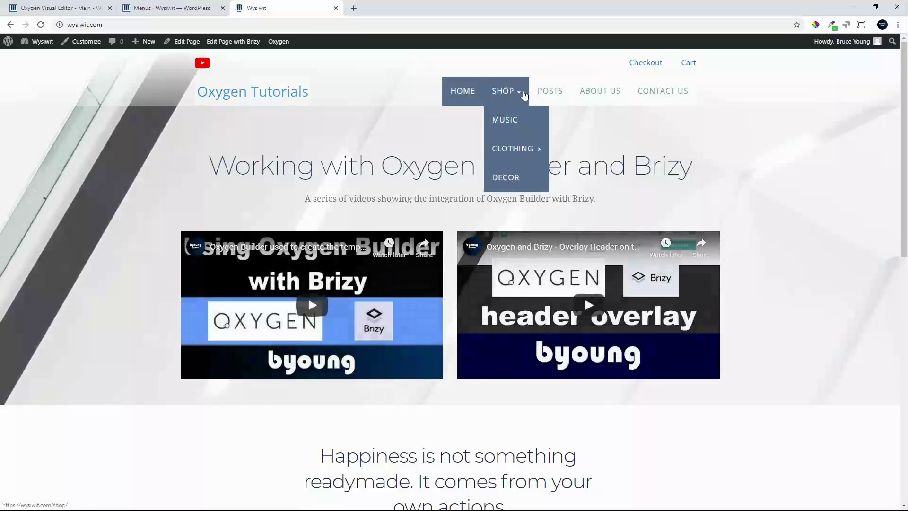
pyautogui.click(560, 100)
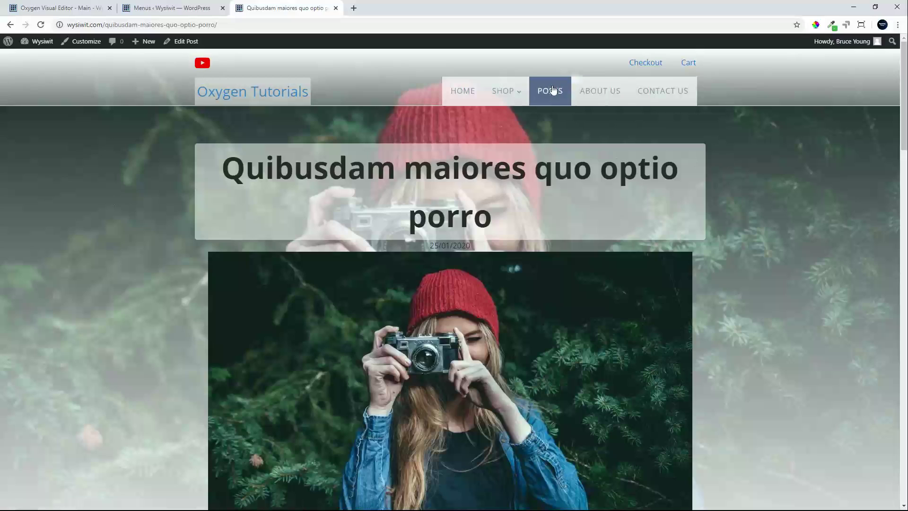
pyautogui.click(606, 93)
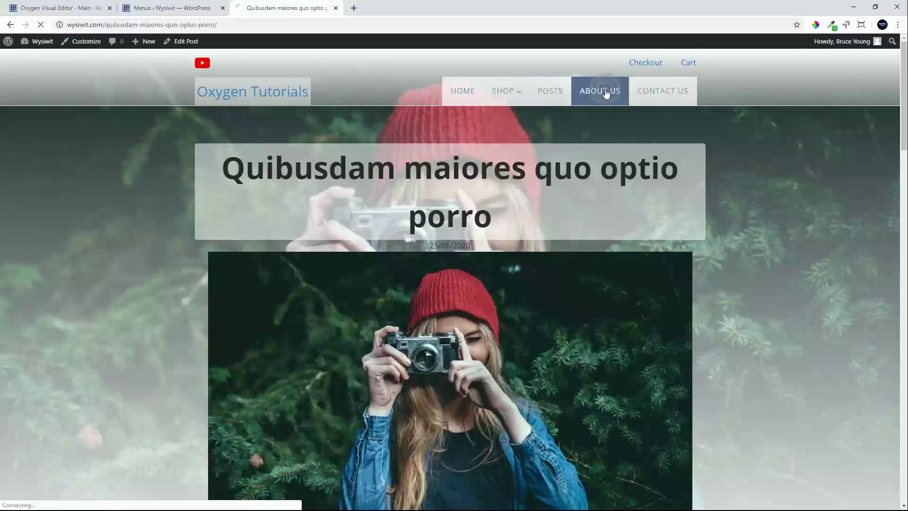